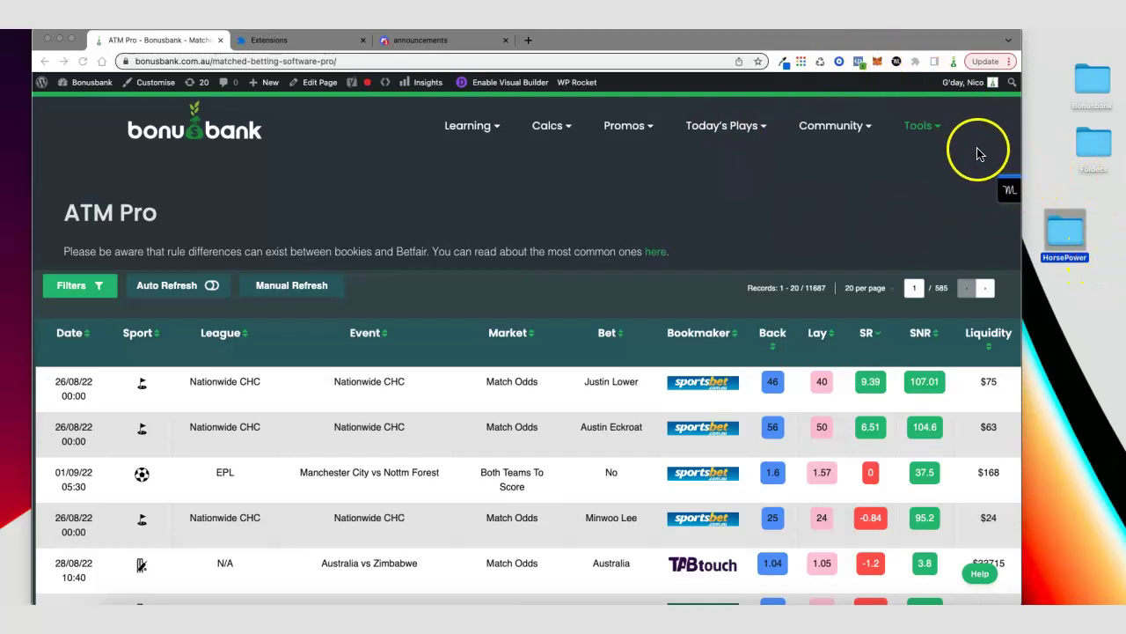
Download HorsePower-v3.0.3.zip from Bonusbank's Tools > HorsePower page and show it in Finder
{"action": "left_click", "coordinate": [932, 130]}
{"action": "left_click", "coordinate": [936, 132]}
{"action": "left_click", "coordinate": [940, 271]}
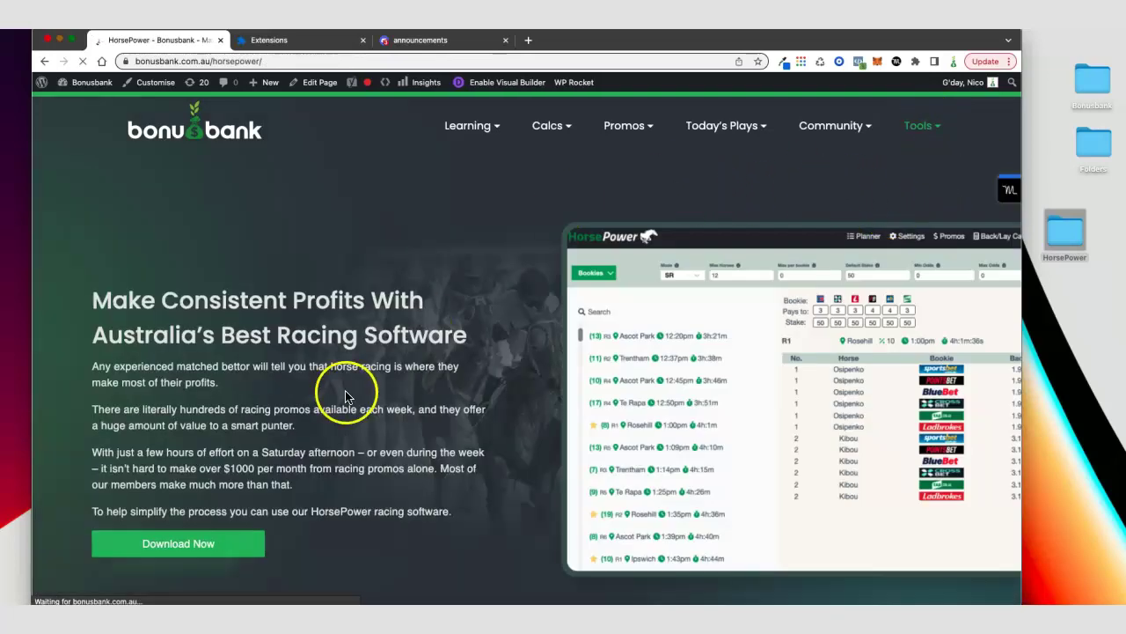
{"action": "left_click", "coordinate": [227, 477]}
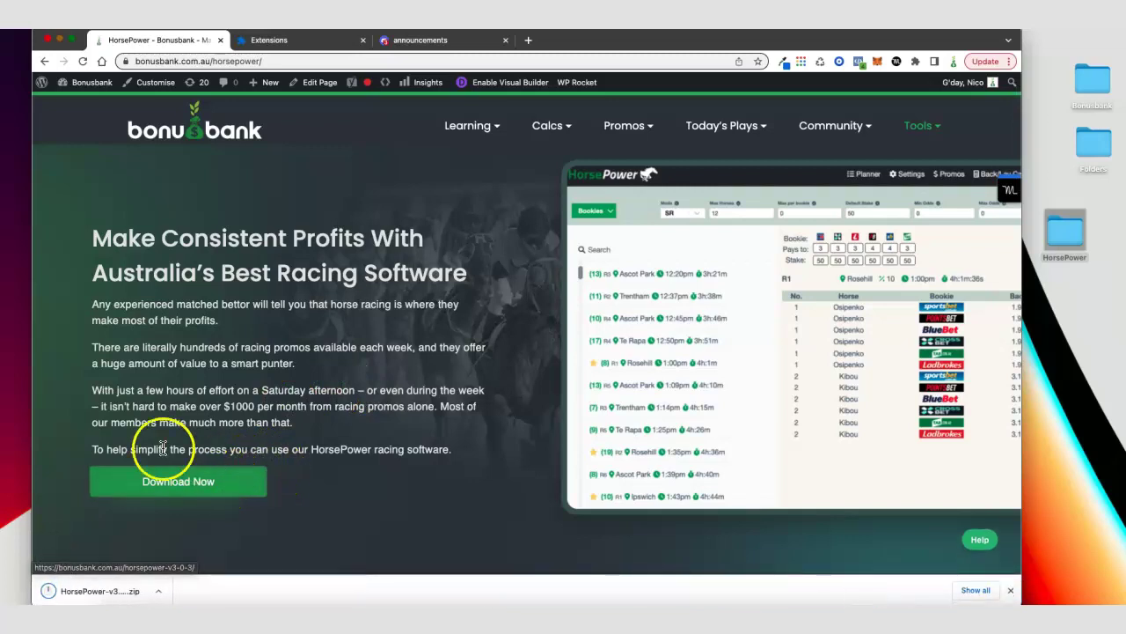
{"action": "left_click", "coordinate": [159, 595]}
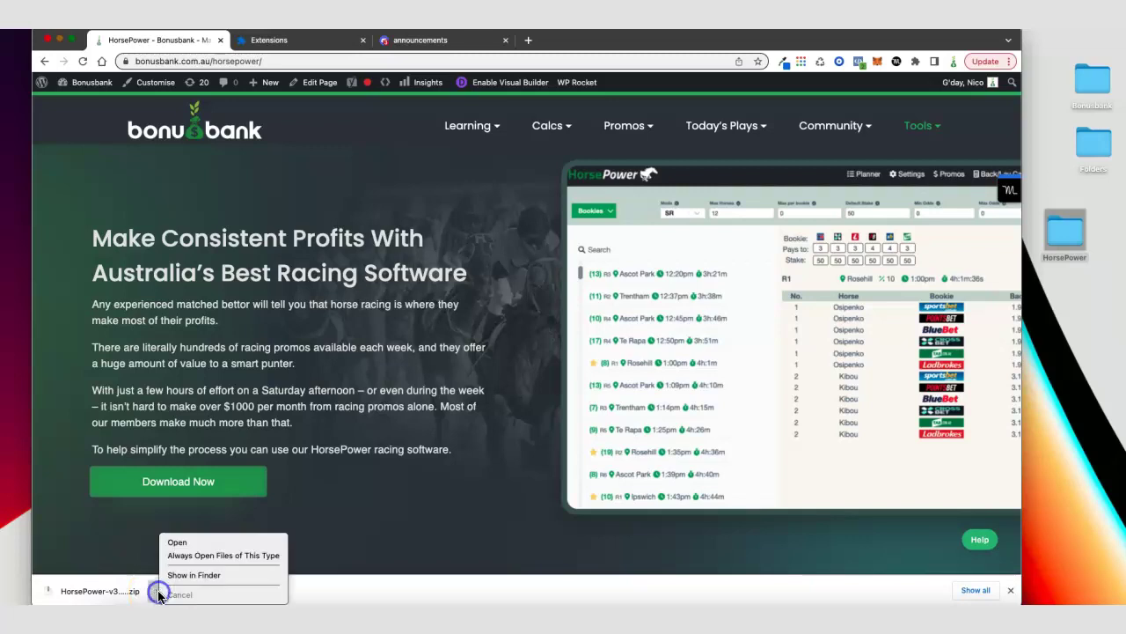
{"action": "left_click", "coordinate": [186, 576]}
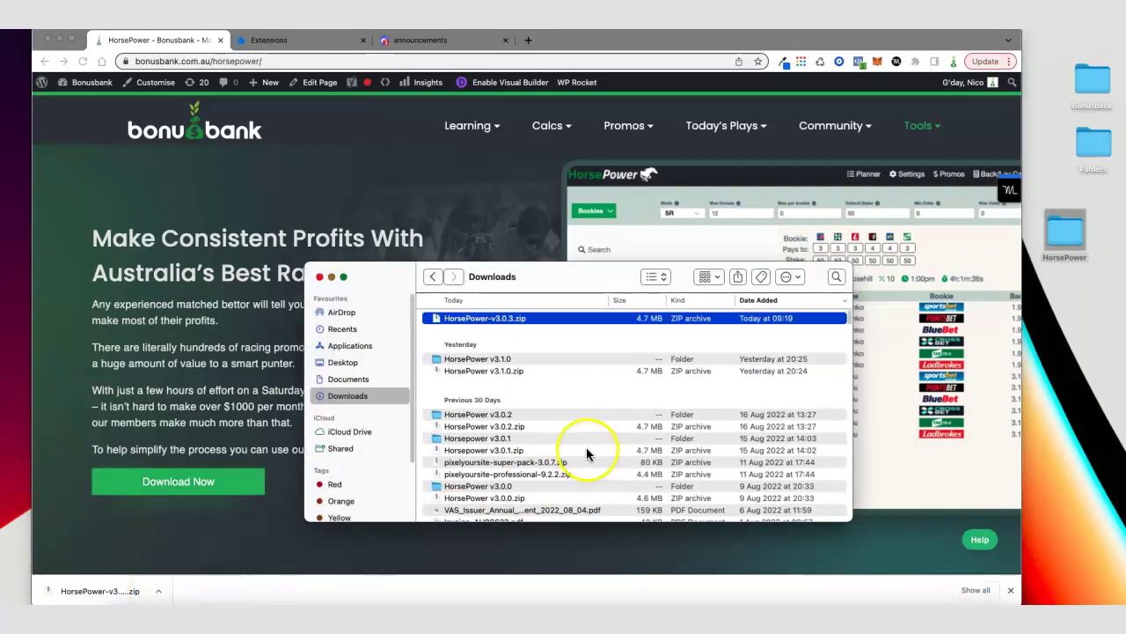
Extract HorsePower-v3.0.3.zip, open its folder, and place the desktop HorsePower folder's window beside it
{"action": "double_click", "coordinate": [512, 322]}
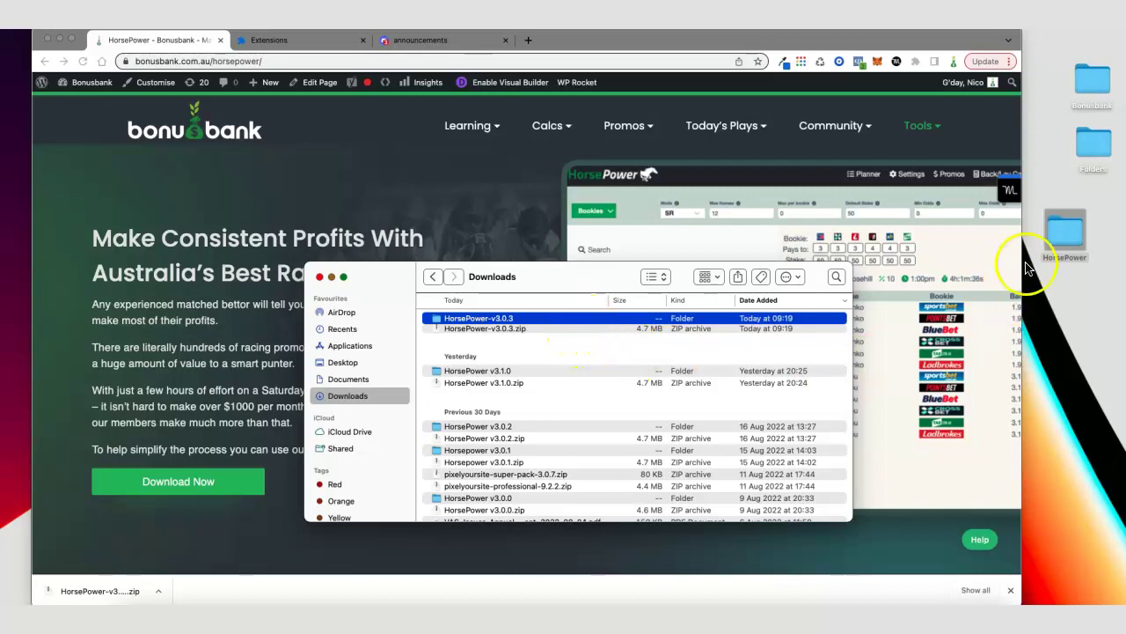
{"action": "double_click", "coordinate": [489, 321]}
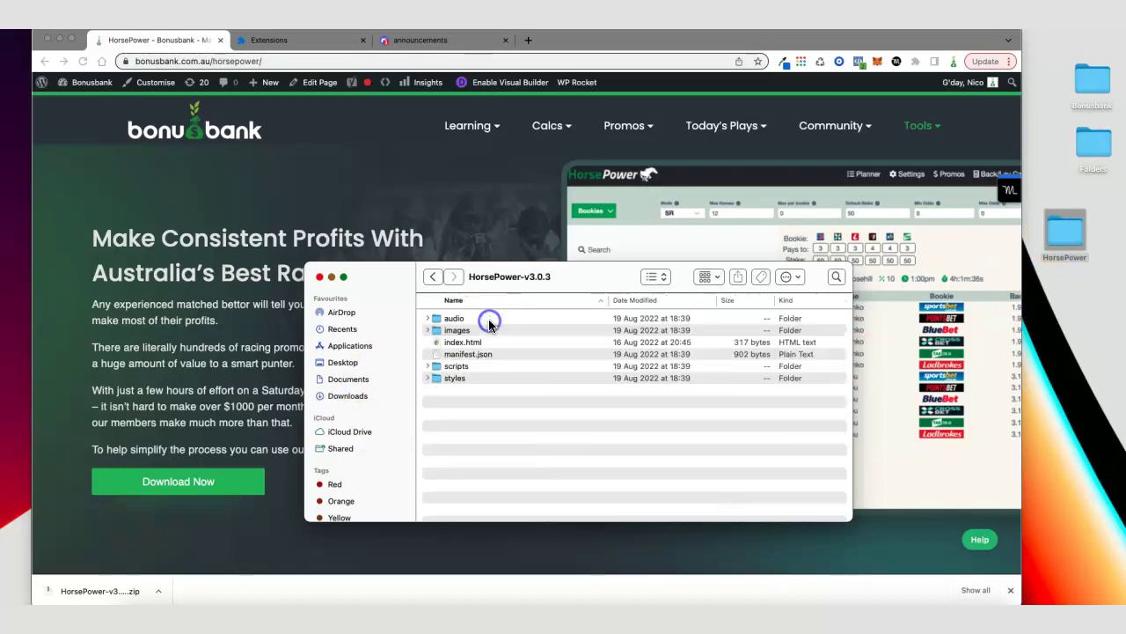
{"action": "double_click", "coordinate": [1073, 231]}
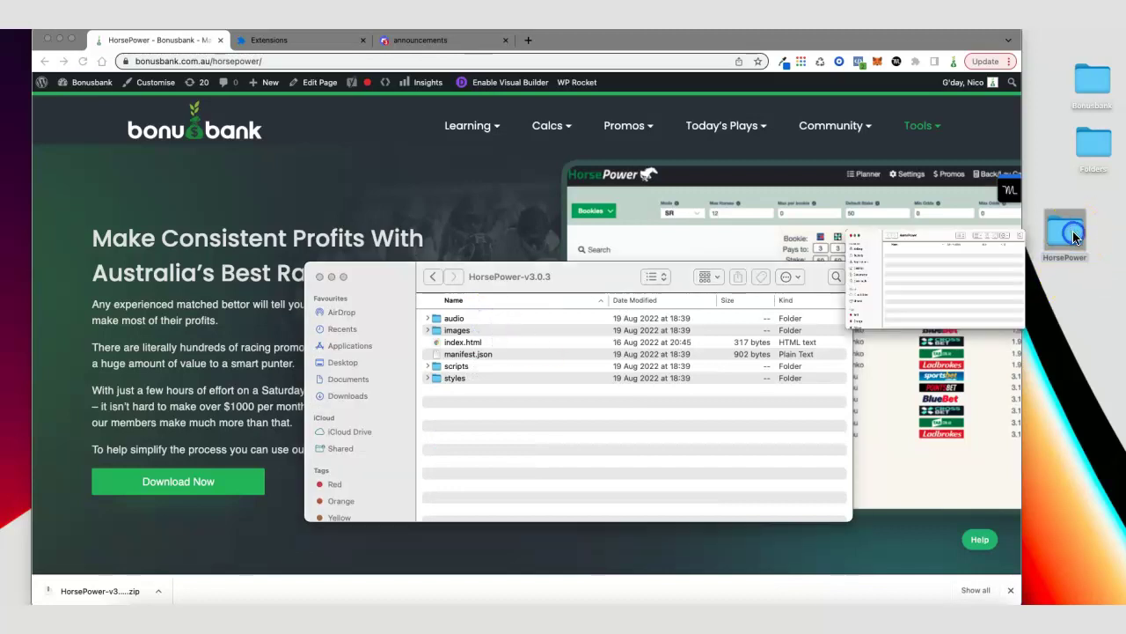
{"action": "left_click_drag", "start_coordinate": [619, 301], "coordinate": [805, 123]}
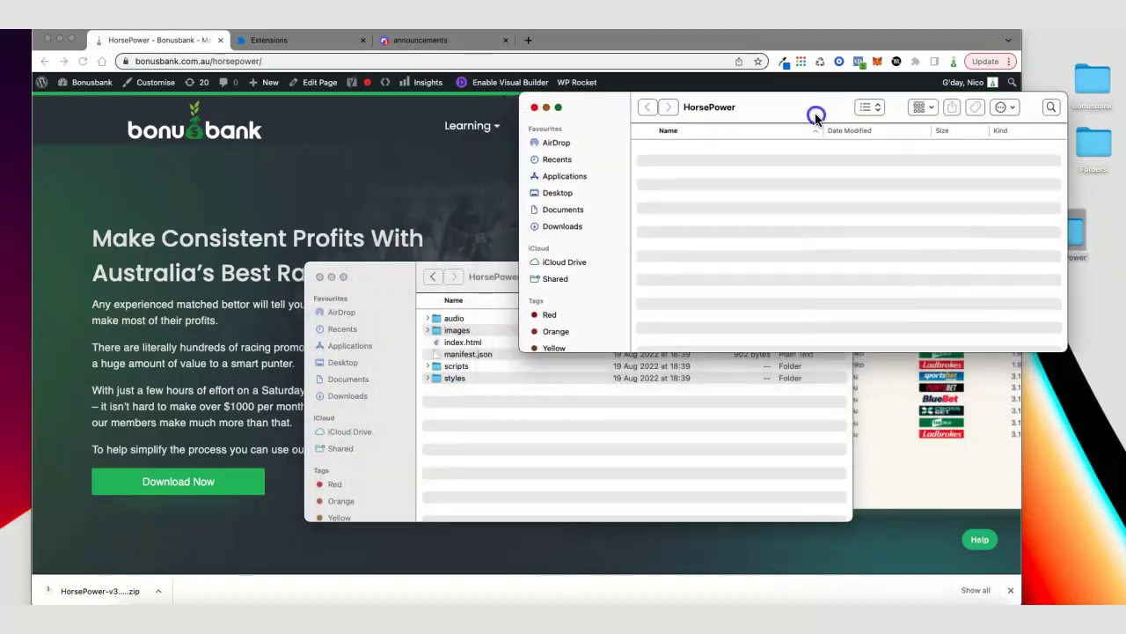
Copy the six extracted items into the desktop HorsePower folder, then switch to Chrome's Extensions tab
{"action": "left_click", "coordinate": [552, 410]}
{"action": "left_click_drag", "start_coordinate": [533, 321], "coordinate": [550, 378]}
{"action": "right_click", "coordinate": [549, 378]}
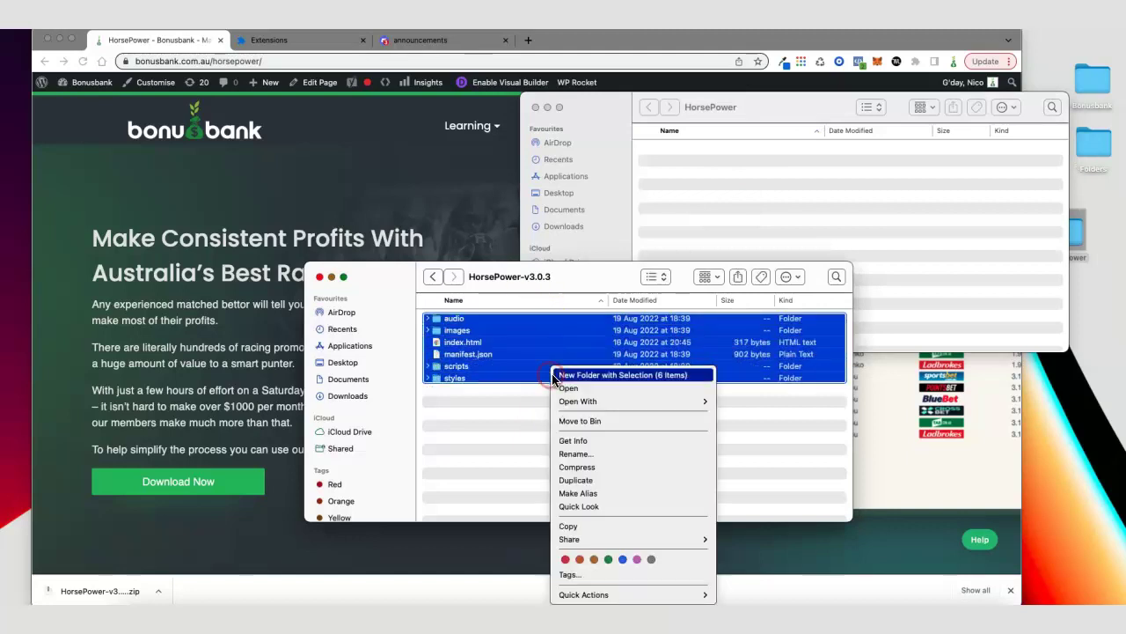
{"action": "left_click", "coordinate": [599, 526]}
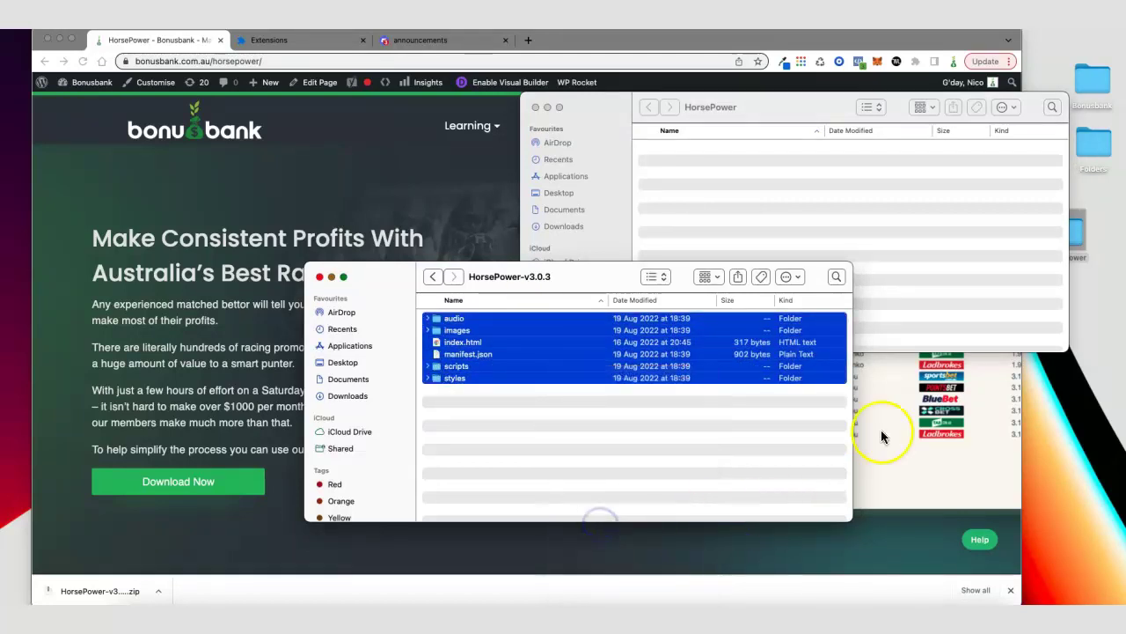
{"action": "left_click", "coordinate": [691, 159]}
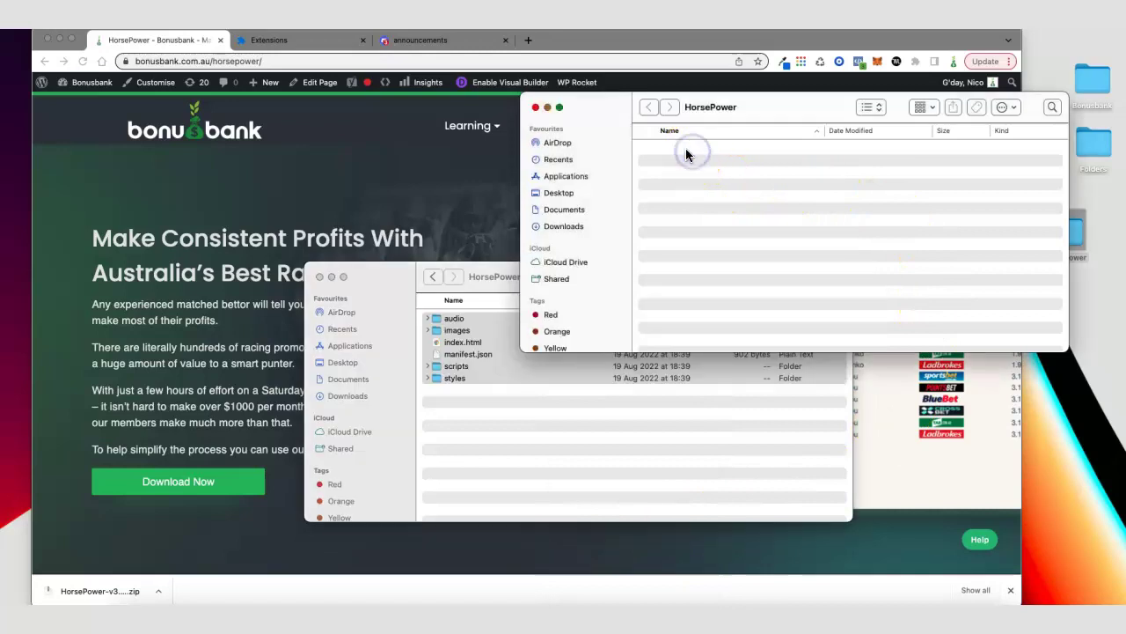
{"action": "right_click", "coordinate": [692, 159]}
{"action": "left_click", "coordinate": [695, 169]}
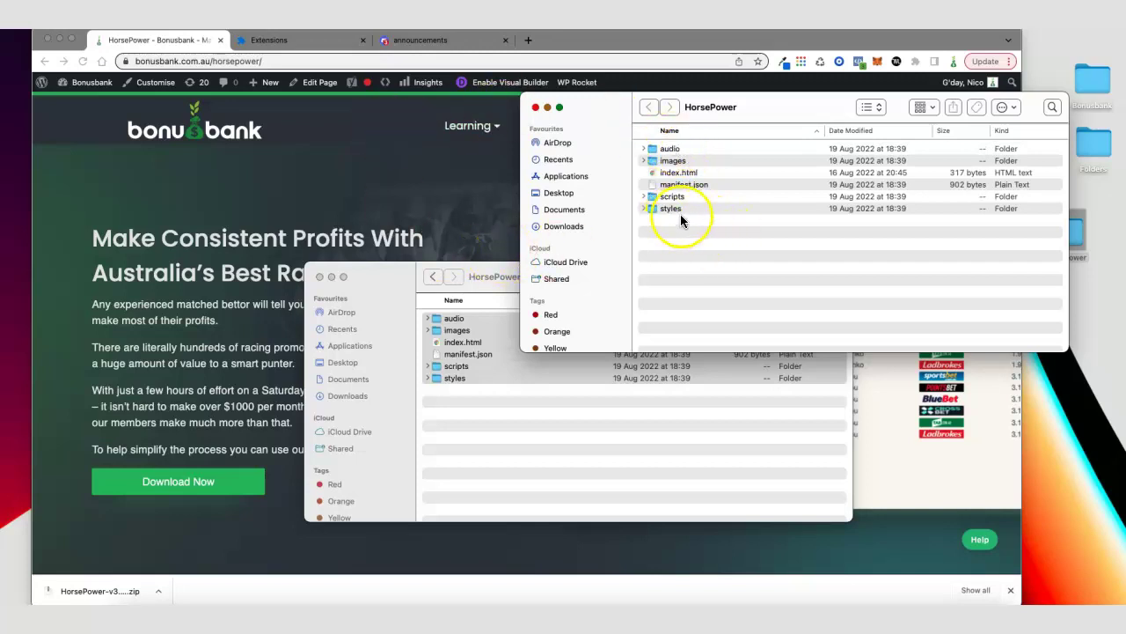
{"action": "left_click", "coordinate": [287, 41]}
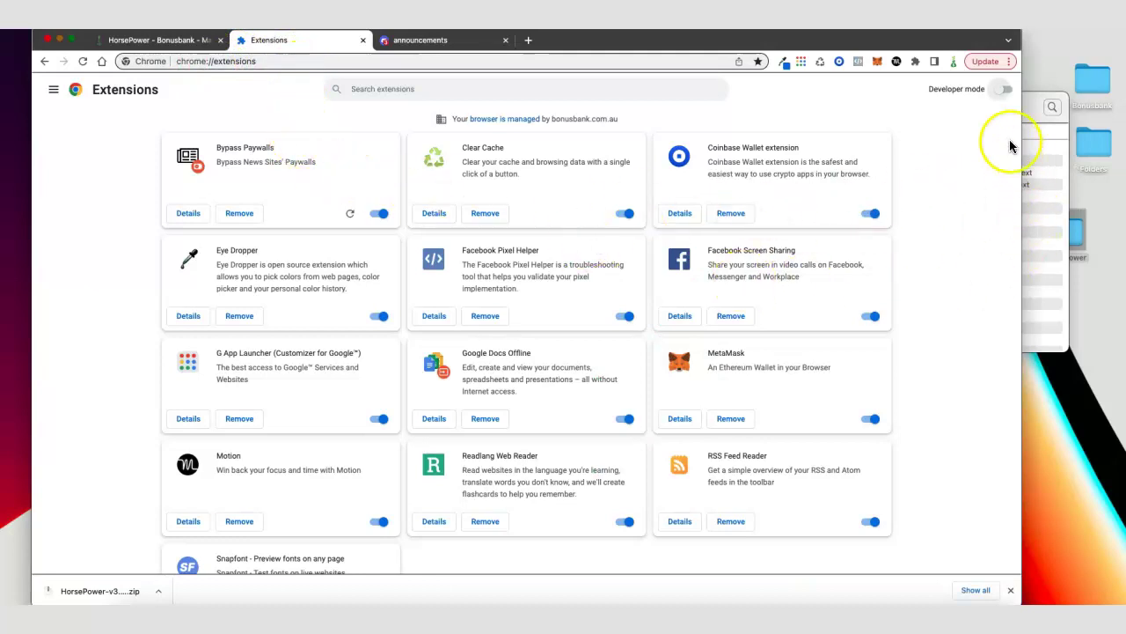
Enable Developer mode and load Desktop > HorsePower as an unpacked extension, Bonusbank HorsePower 3.0.3
{"action": "left_click", "coordinate": [1004, 91]}
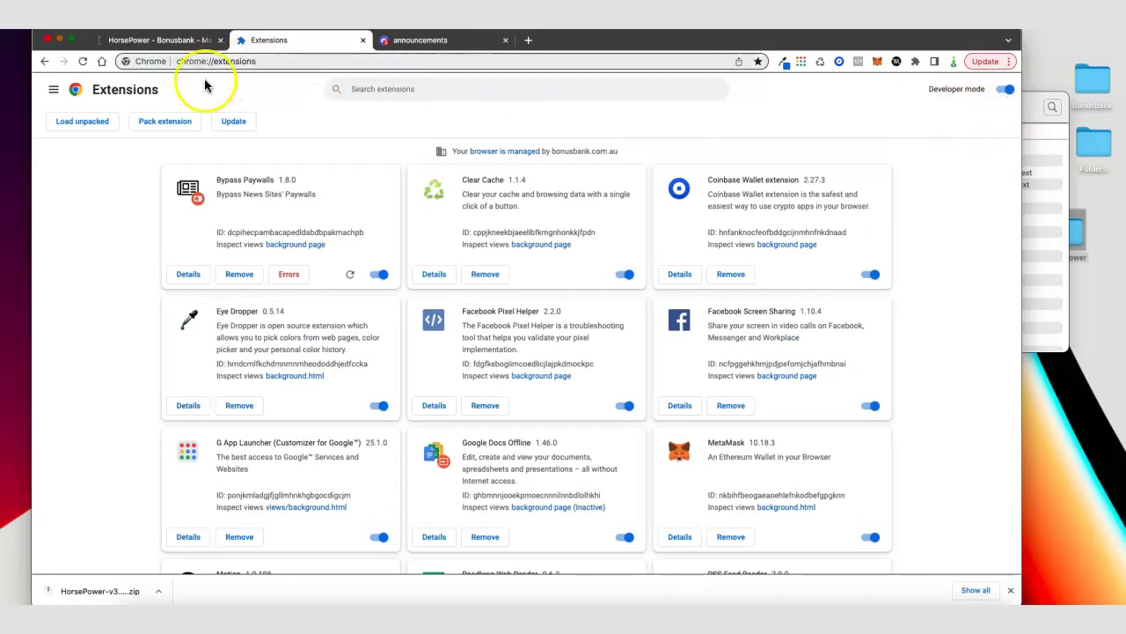
{"action": "left_click", "coordinate": [88, 129]}
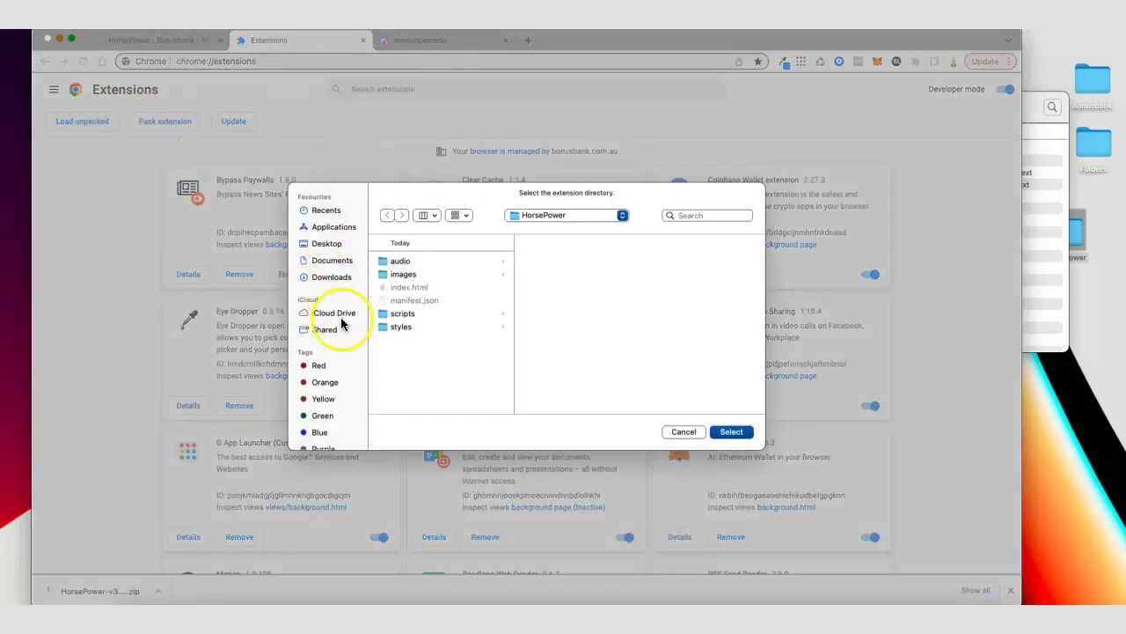
{"action": "left_click", "coordinate": [333, 249]}
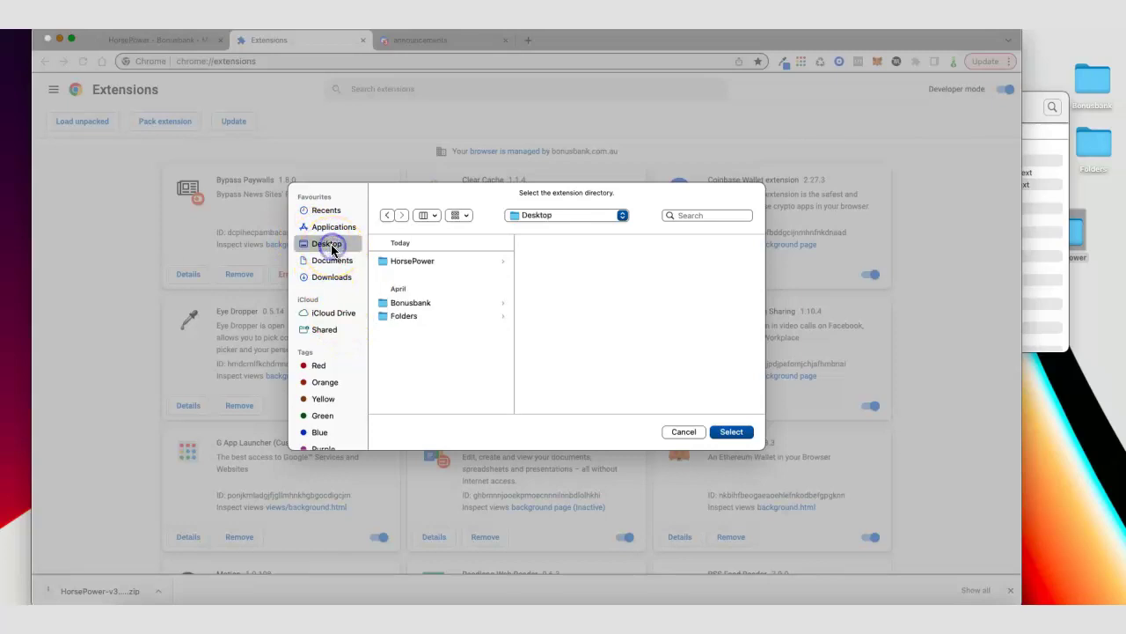
{"action": "left_click", "coordinate": [402, 261]}
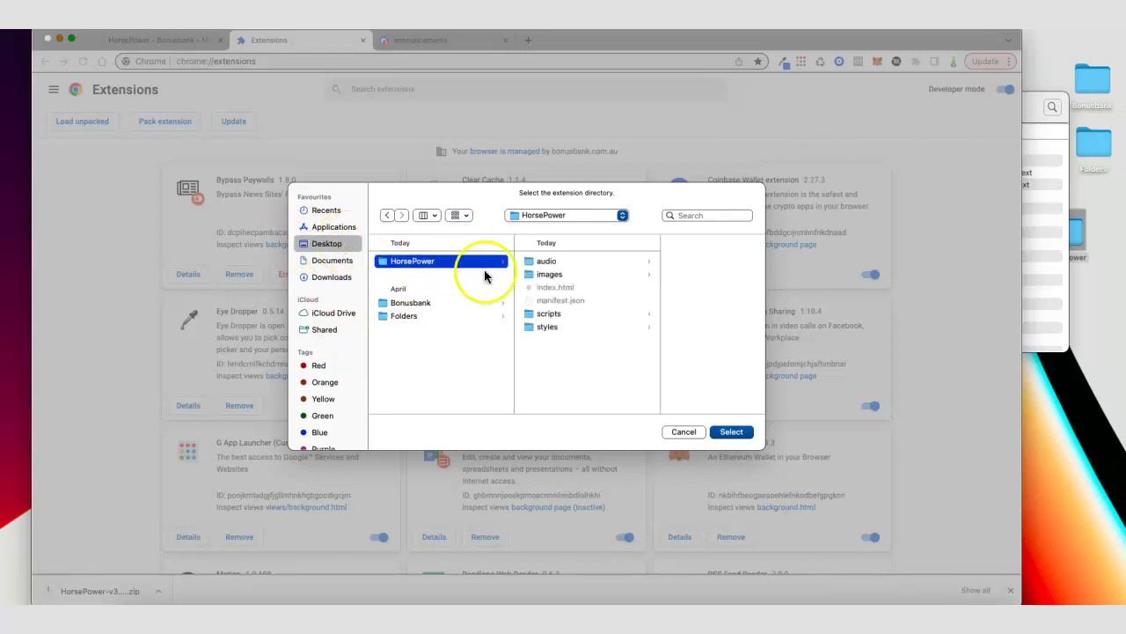
{"action": "left_click", "coordinate": [732, 432]}
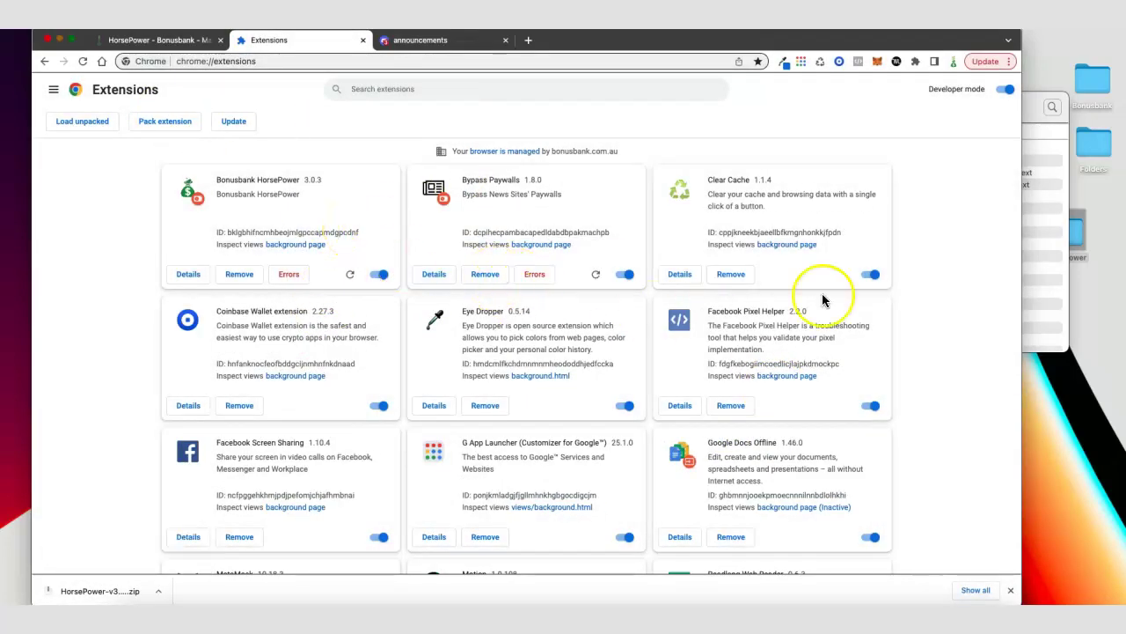
{"action": "left_click", "coordinate": [918, 61]}
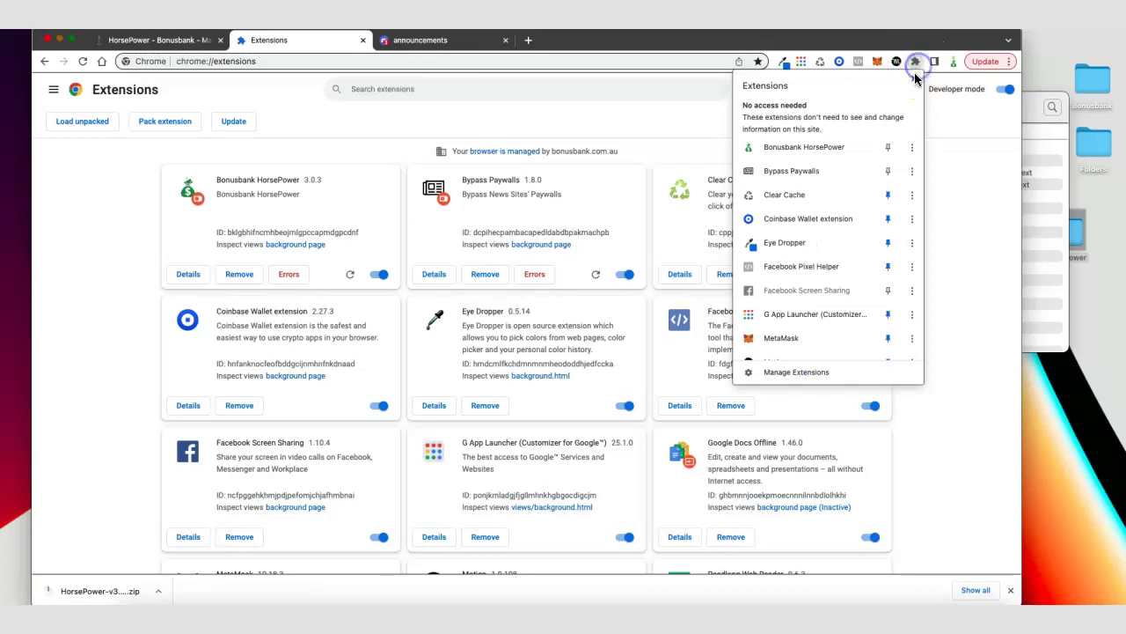
Pin Bonusbank HorsePower to the toolbar and open its Log In page
{"action": "left_click", "coordinate": [888, 147]}
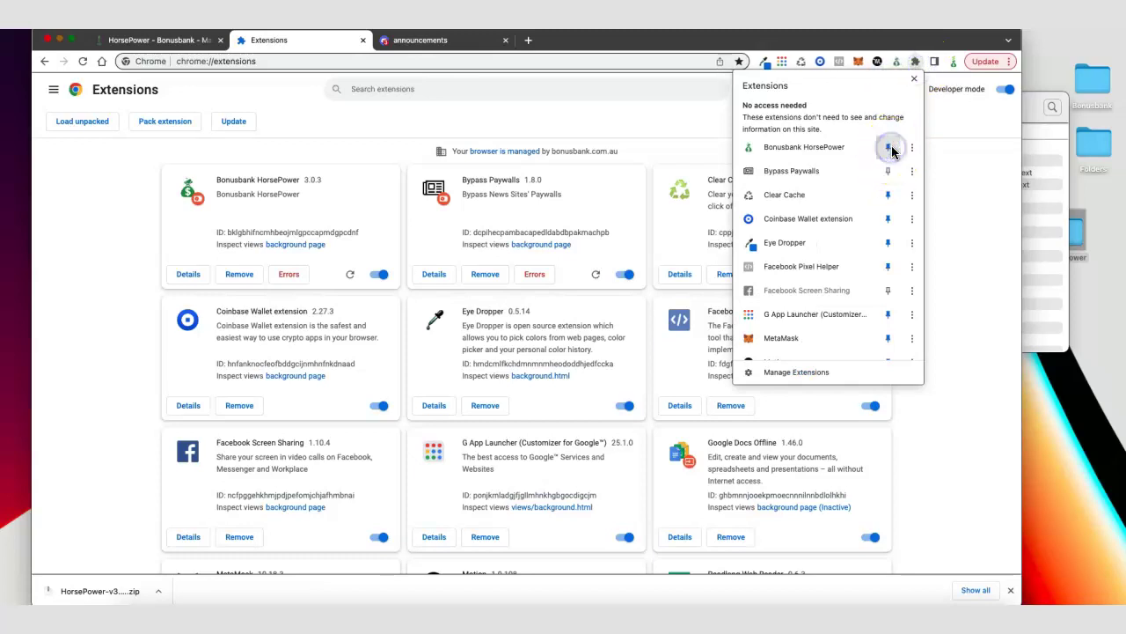
{"action": "left_click", "coordinate": [898, 61]}
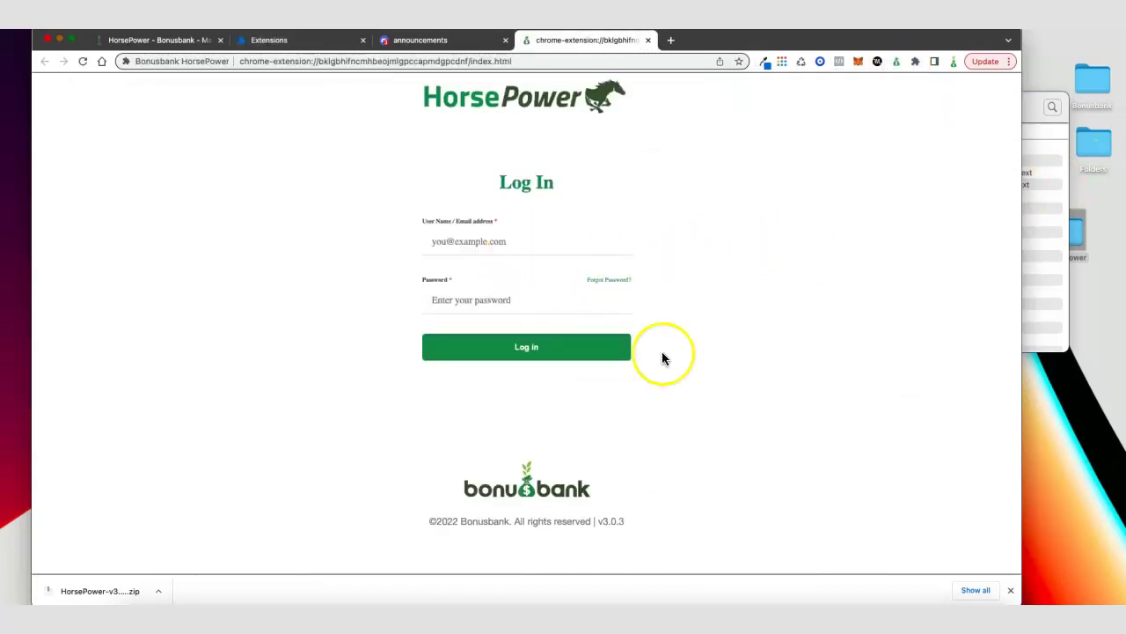
Log in to HorsePower with the account's user name and password
{"action": "left_click", "coordinate": [505, 249]}
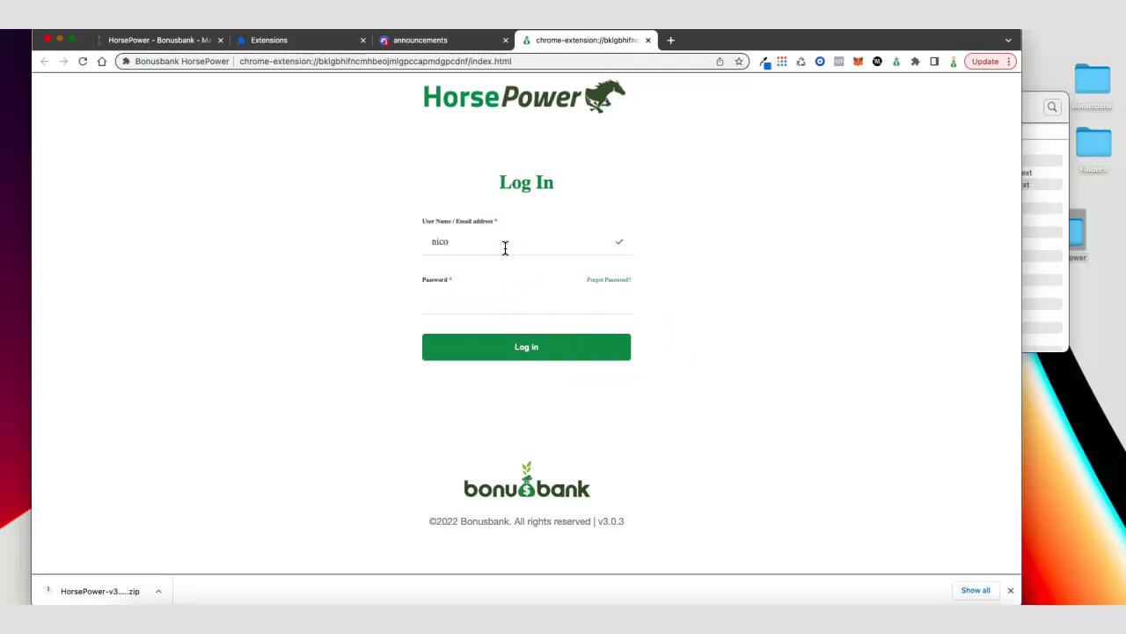
{"action": "key", "text": "Return"}
{"action": "left_click", "coordinate": [651, 367]}
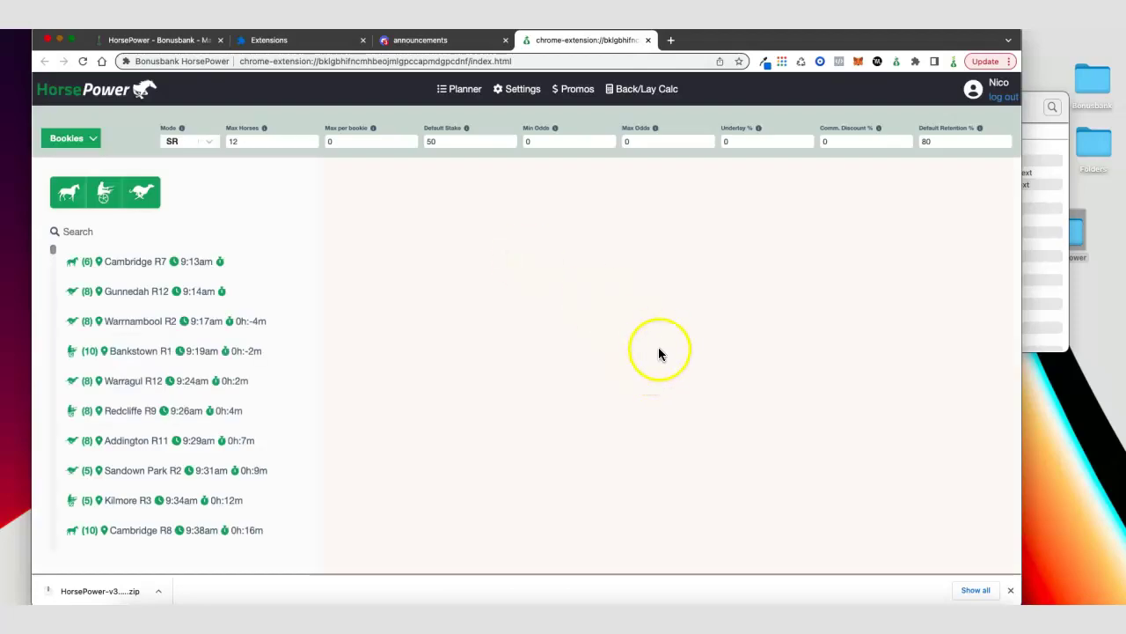
Confirm v3.0.3 in the page footer, read the Discord new-version announcement, and minimise Chrome
{"action": "scroll", "coordinate": [951, 486], "scroll_direction": "down", "scroll_amount": 1}
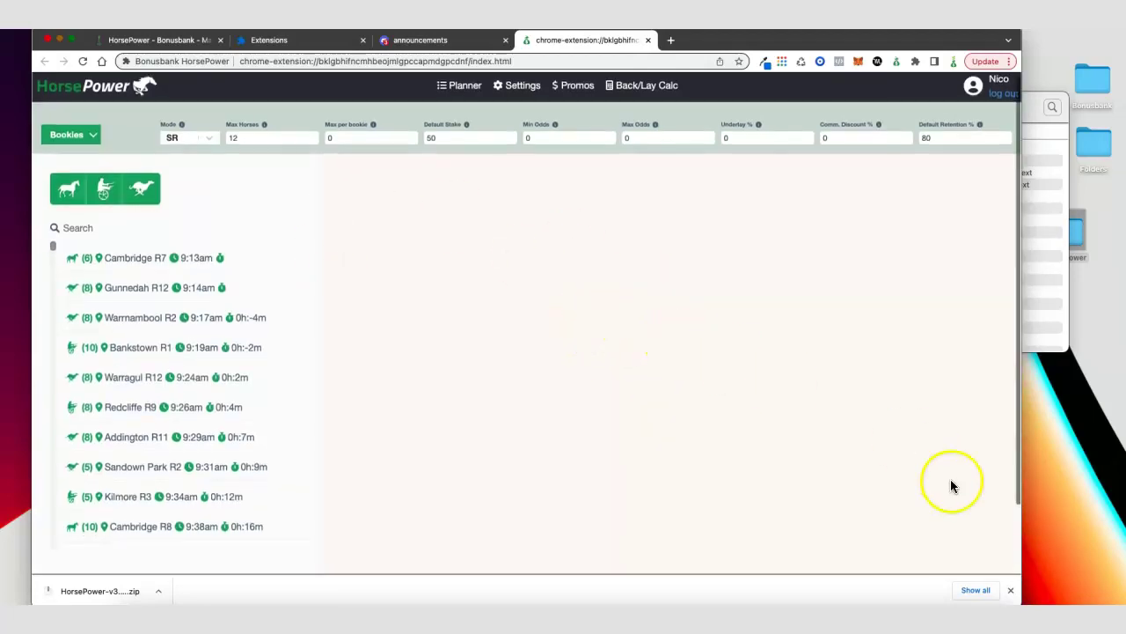
{"action": "left_click", "coordinate": [1010, 590]}
{"action": "scroll", "coordinate": [897, 418], "scroll_direction": "down", "scroll_amount": 2}
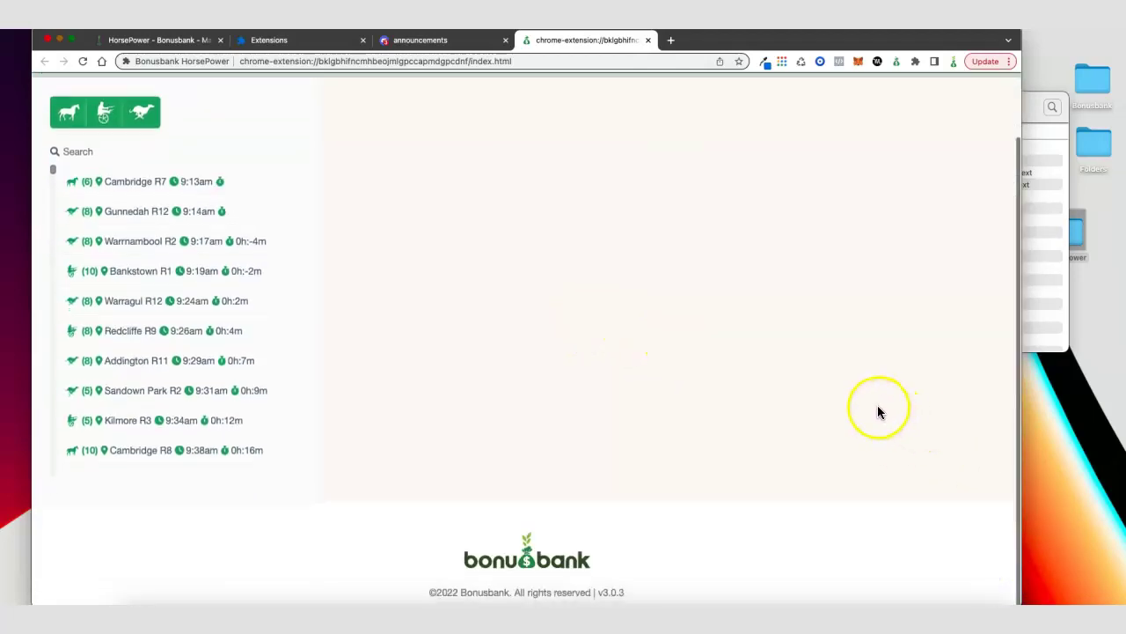
{"action": "scroll", "coordinate": [877, 409], "scroll_direction": "up", "scroll_amount": 1}
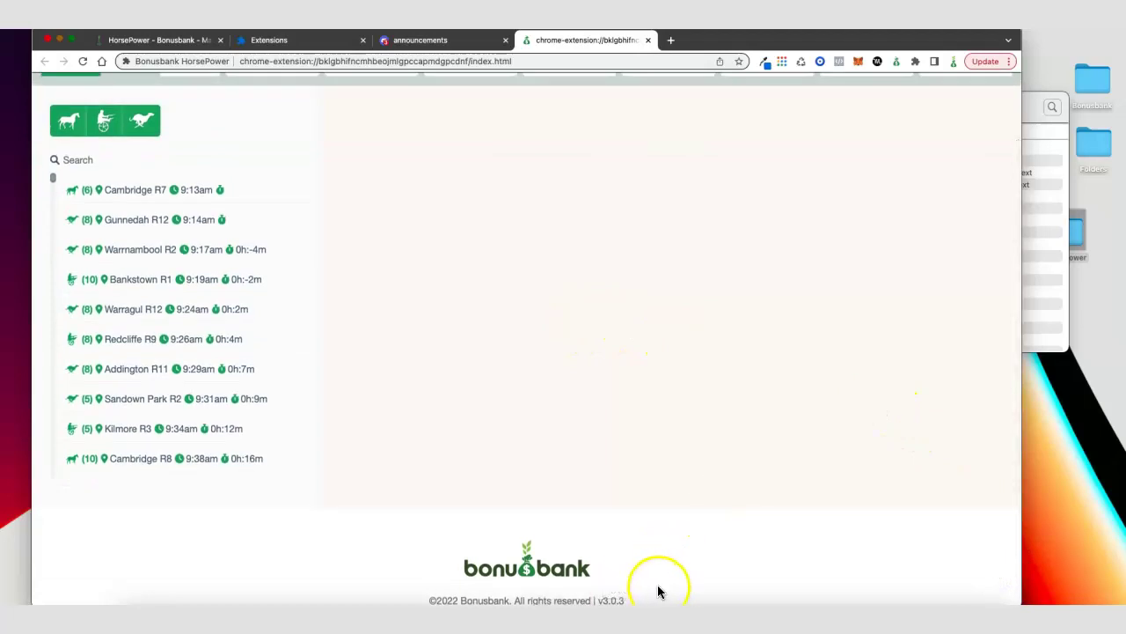
{"action": "scroll", "coordinate": [648, 517], "scroll_direction": "up", "scroll_amount": 2}
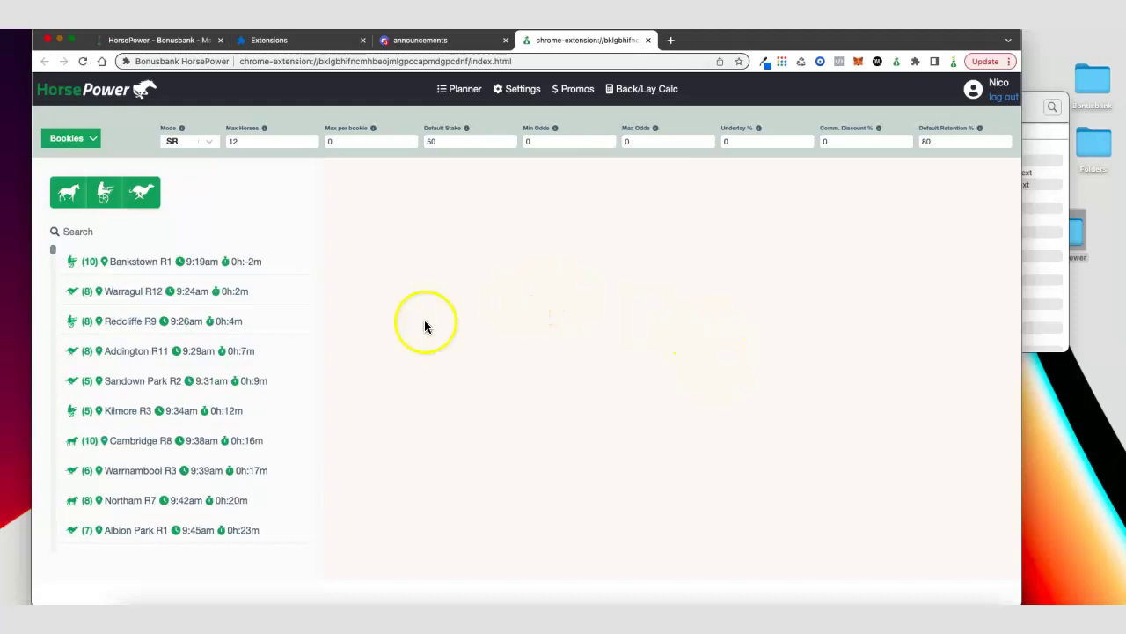
{"action": "left_click", "coordinate": [418, 40]}
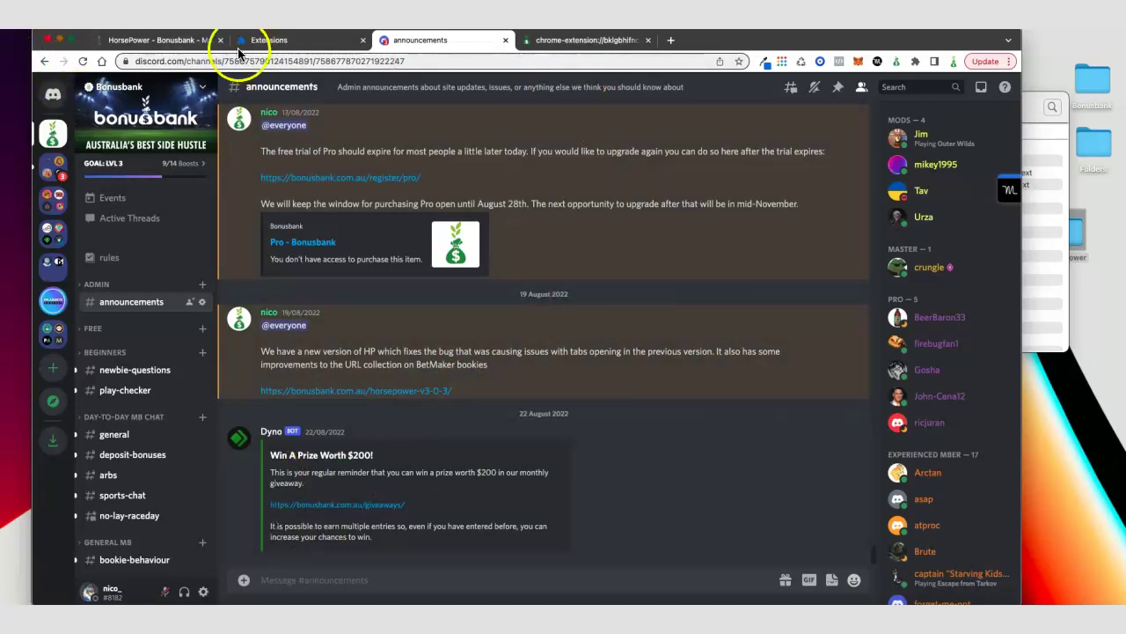
{"action": "left_click", "coordinate": [59, 40]}
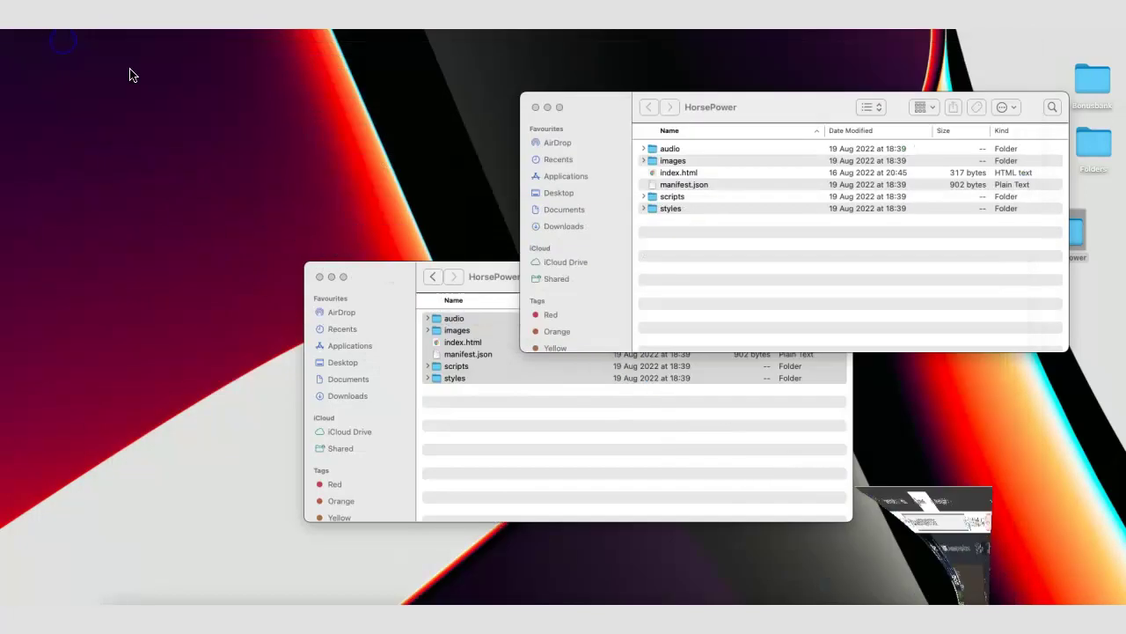
Move the six old files in the installed HorsePower folder to the Bin
{"action": "left_click", "coordinate": [568, 445]}
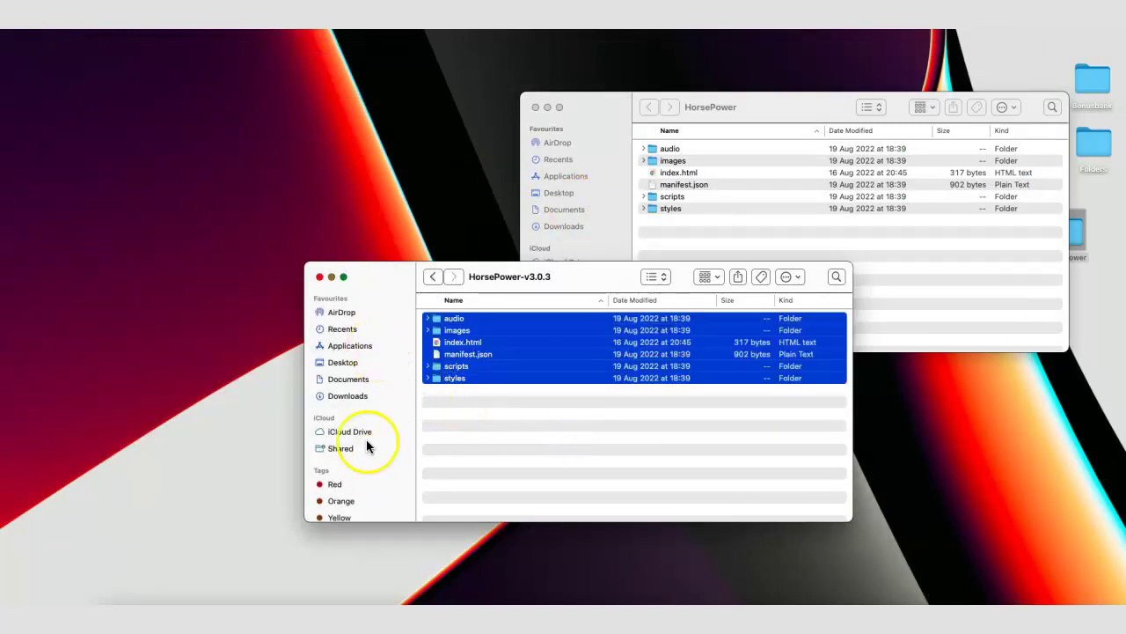
{"action": "left_click", "coordinate": [349, 396]}
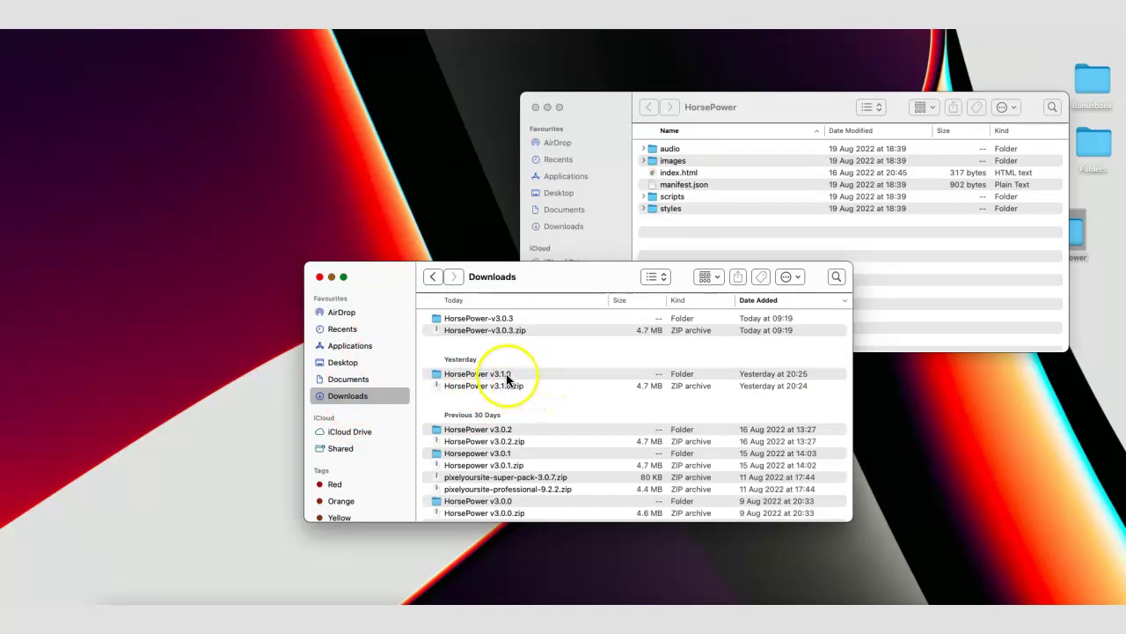
{"action": "left_click_drag", "start_coordinate": [589, 286], "coordinate": [426, 294]}
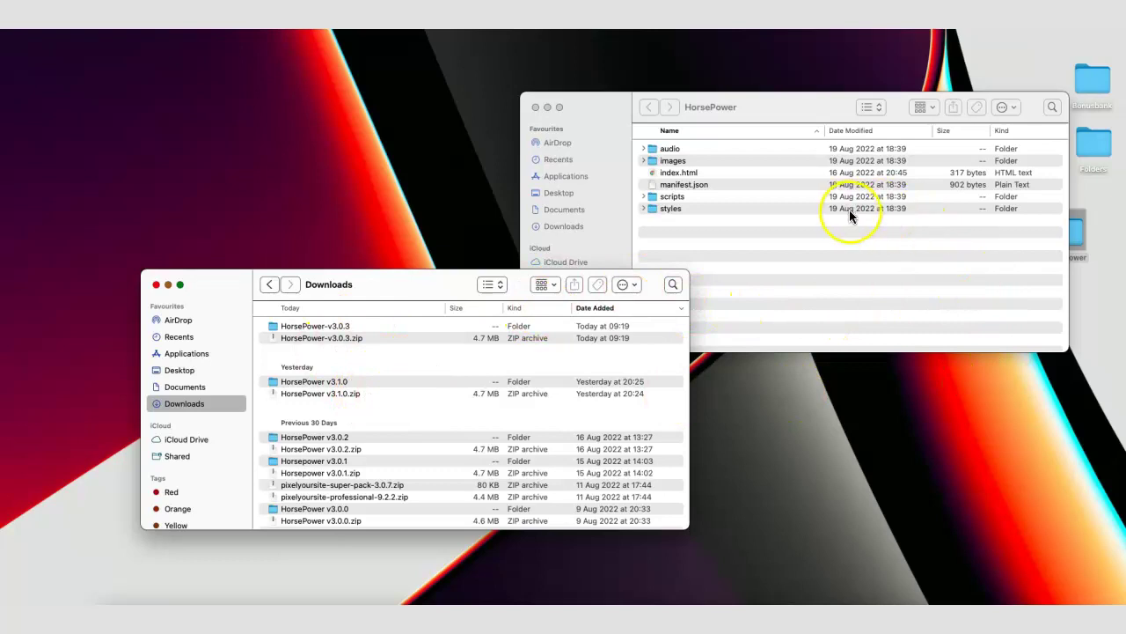
{"action": "left_click", "coordinate": [767, 153]}
{"action": "left_click_drag", "start_coordinate": [786, 152], "coordinate": [786, 211]}
{"action": "right_click", "coordinate": [786, 211]}
{"action": "left_click", "coordinate": [817, 262]}
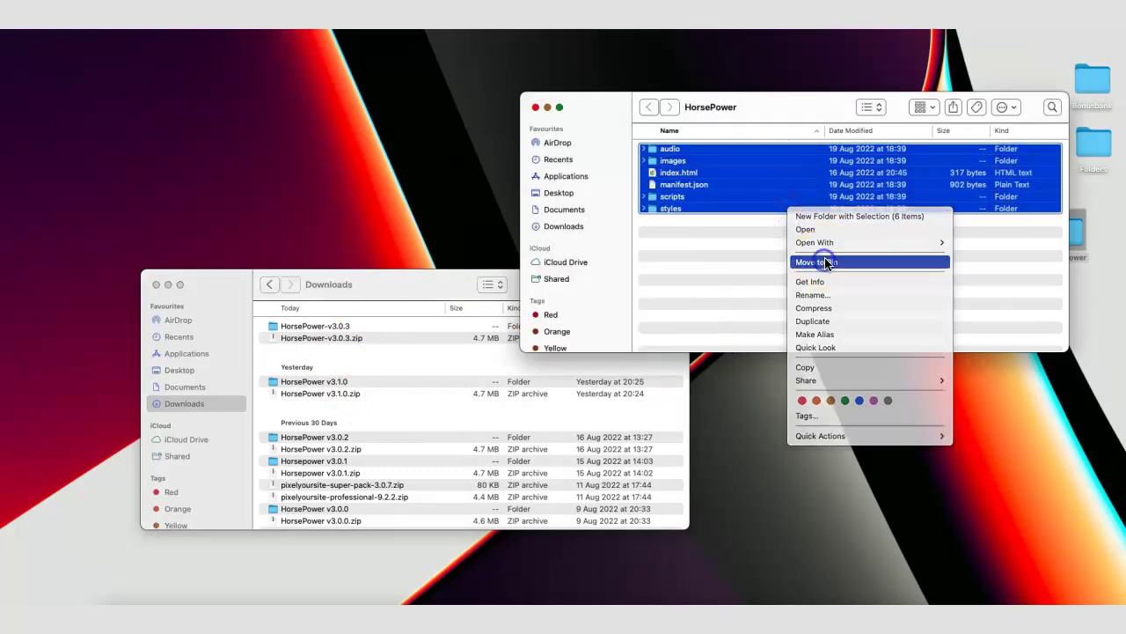
Copy the six HorsePower v3.1.0 items into the HorsePower folder and bring Chrome back
{"action": "left_click", "coordinate": [320, 383]}
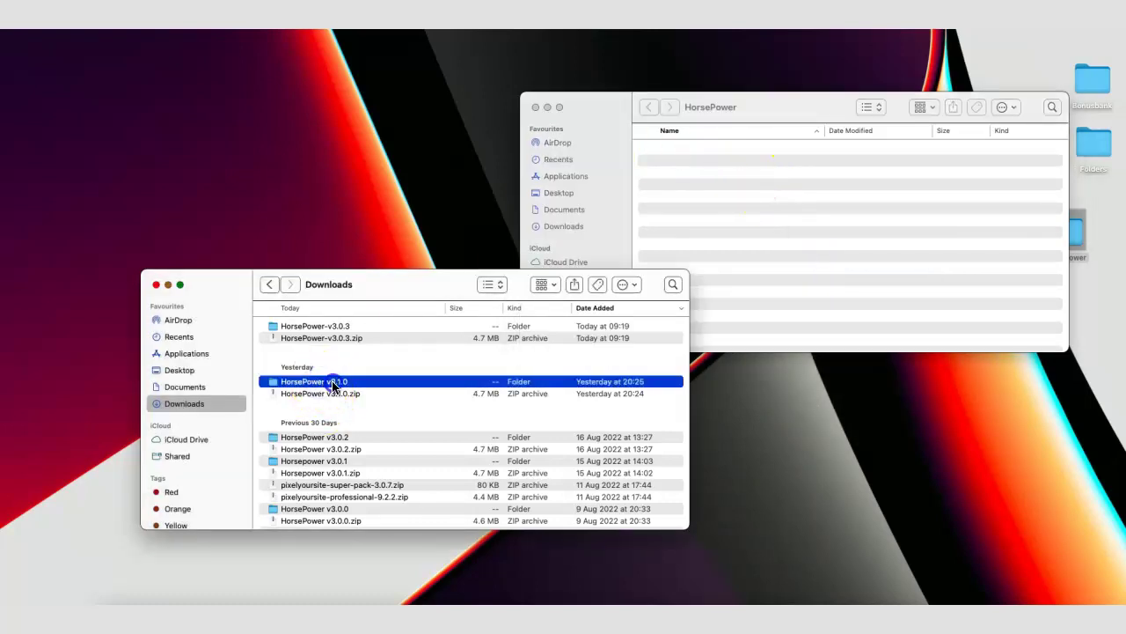
{"action": "double_click", "coordinate": [332, 384]}
{"action": "left_click_drag", "start_coordinate": [377, 324], "coordinate": [387, 385]}
{"action": "right_click", "coordinate": [387, 385]}
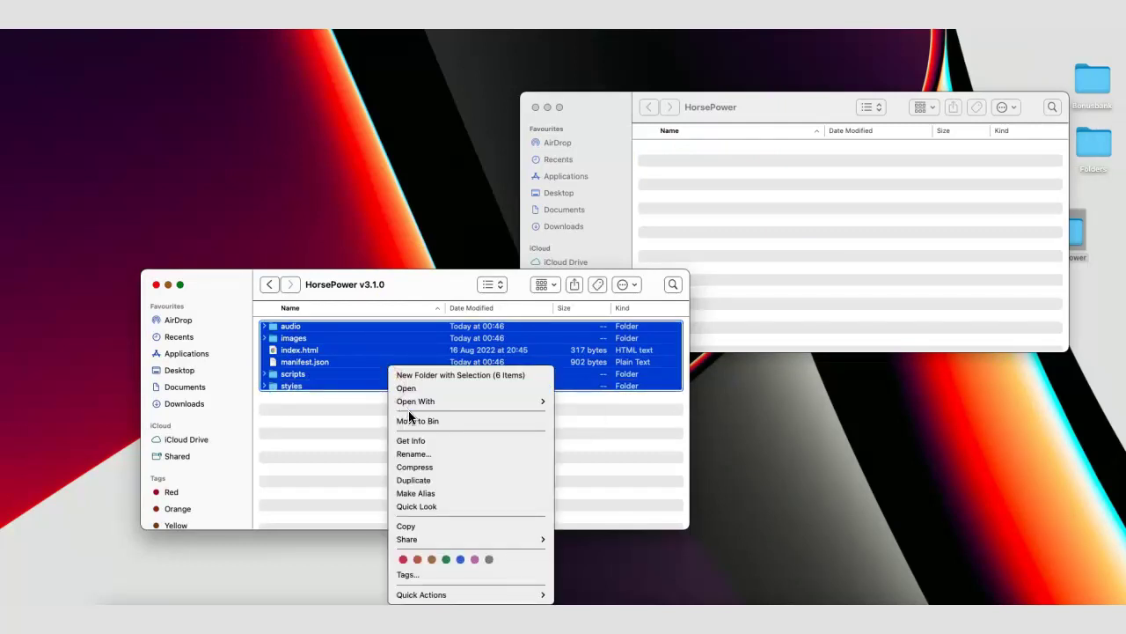
{"action": "left_click", "coordinate": [424, 526]}
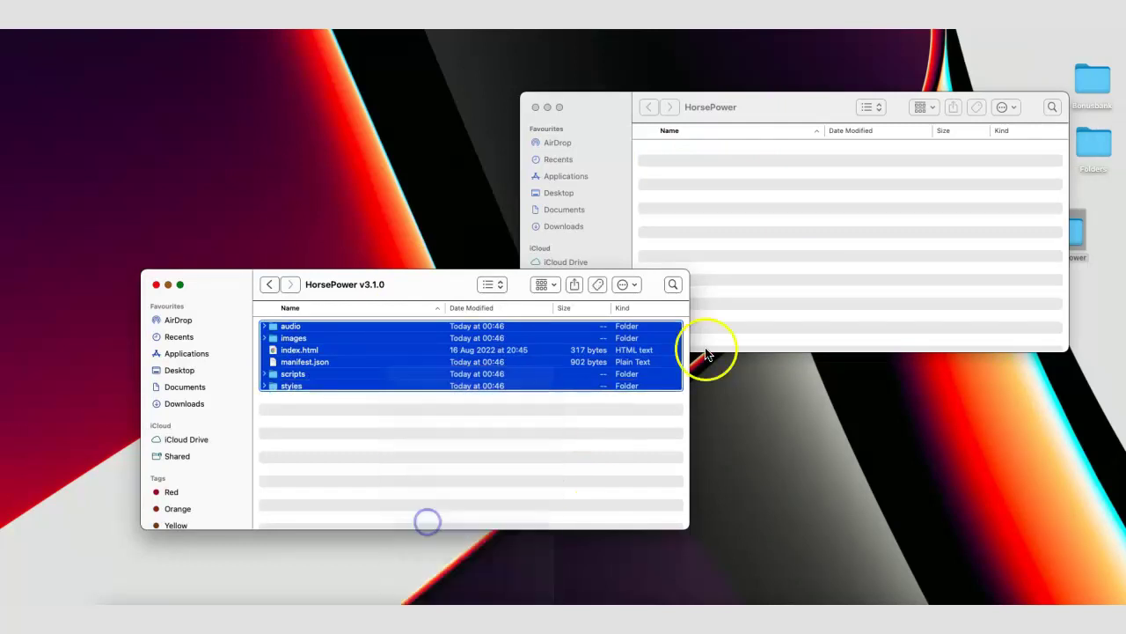
{"action": "left_click", "coordinate": [691, 167]}
{"action": "right_click", "coordinate": [690, 149]}
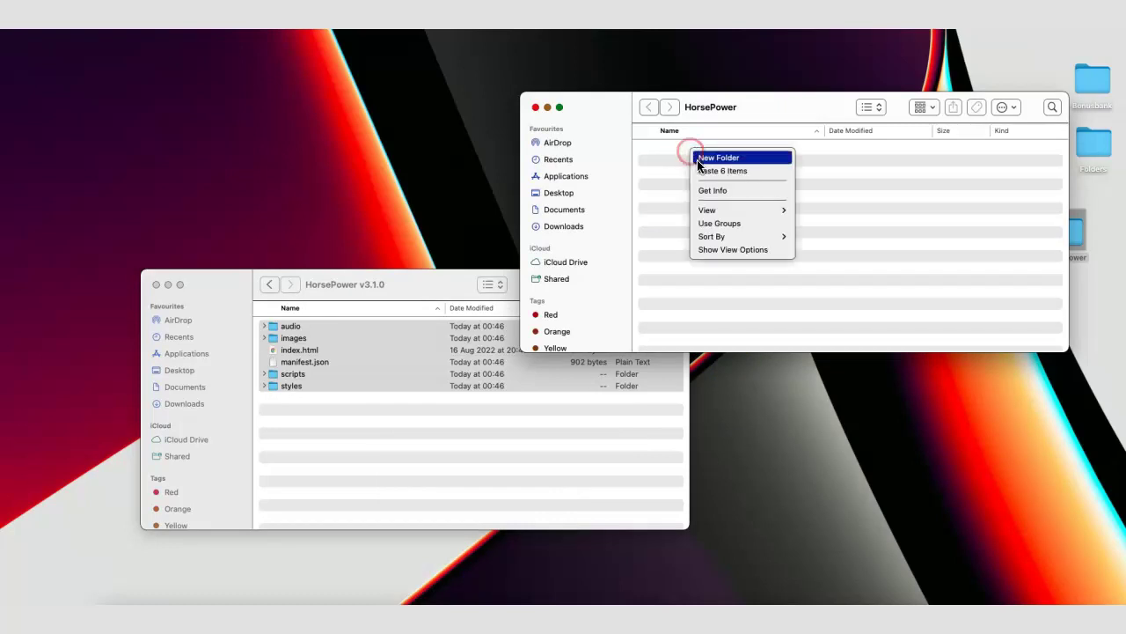
{"action": "left_click", "coordinate": [721, 171]}
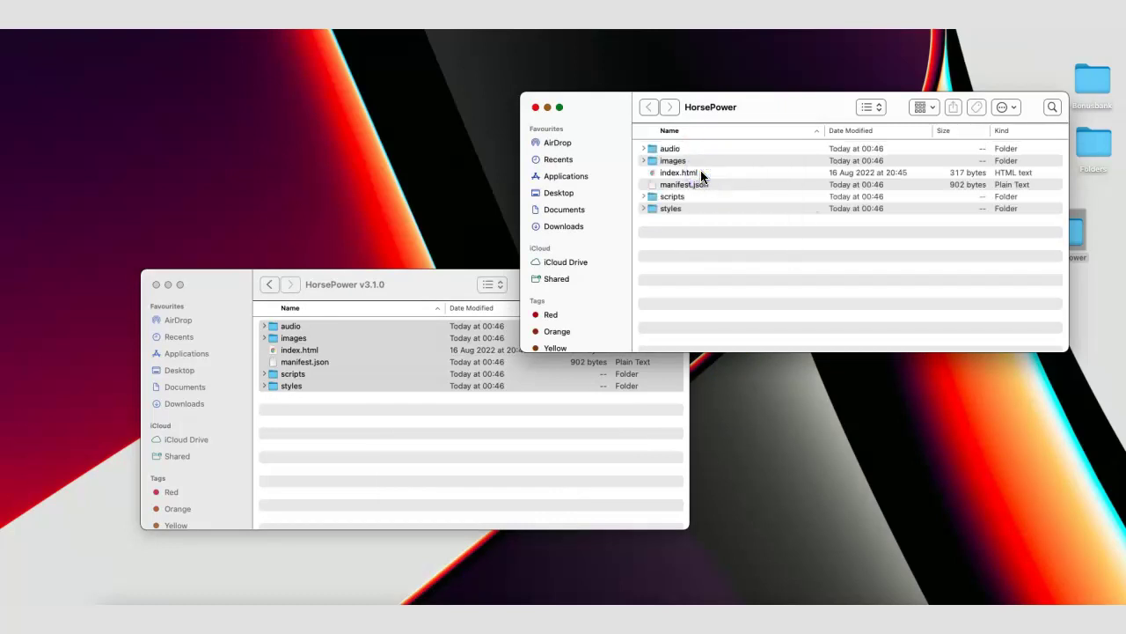
{"action": "right_click", "coordinate": [452, 616]}
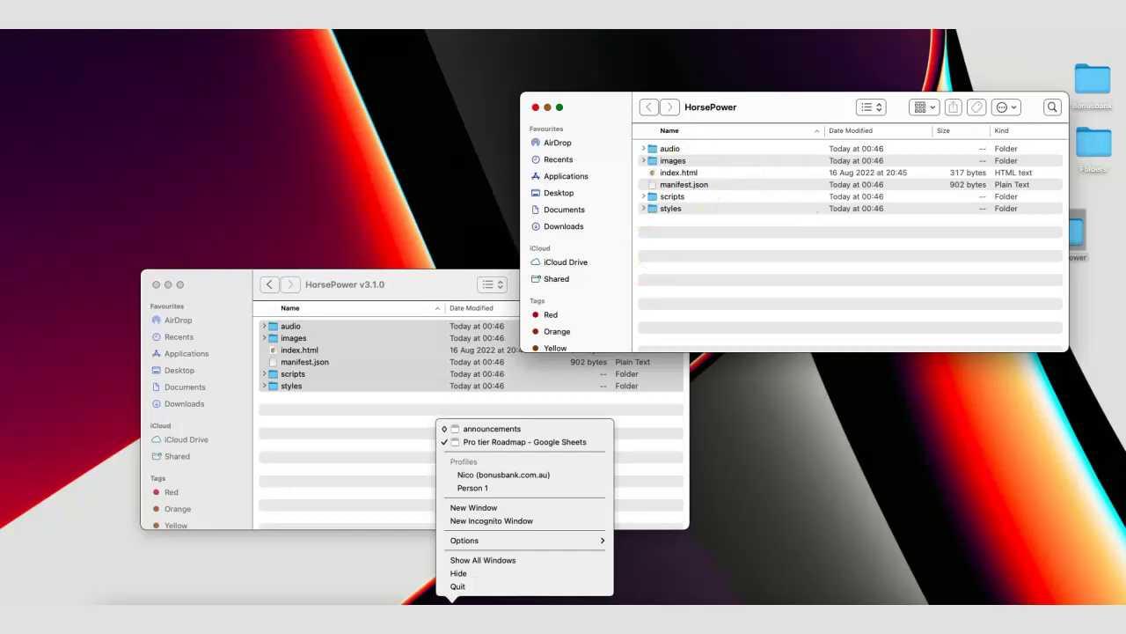
{"action": "left_click", "coordinate": [489, 429]}
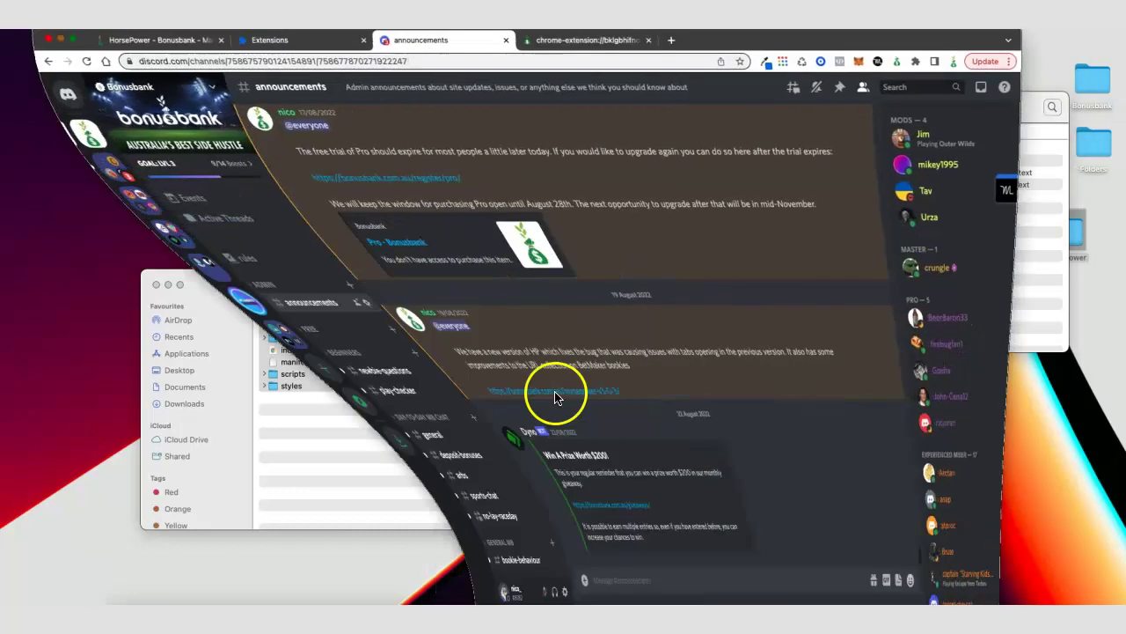
Reload the HorsePower extension, check its page footer reads v3.1.0, and open its Settings
{"action": "left_click", "coordinate": [299, 40]}
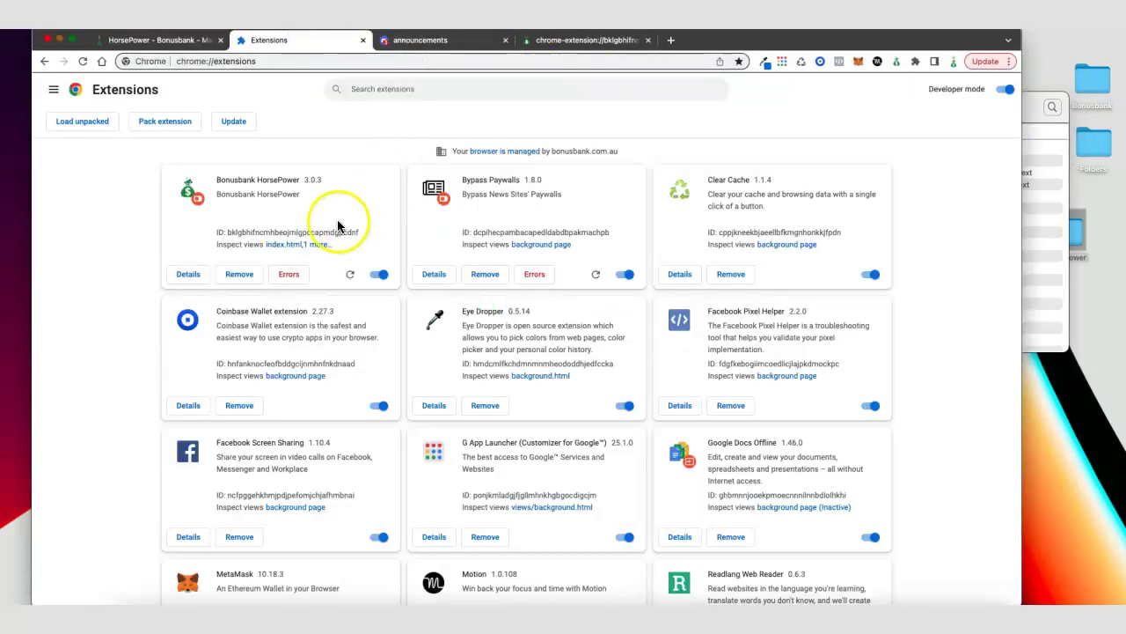
{"action": "left_click", "coordinate": [350, 276]}
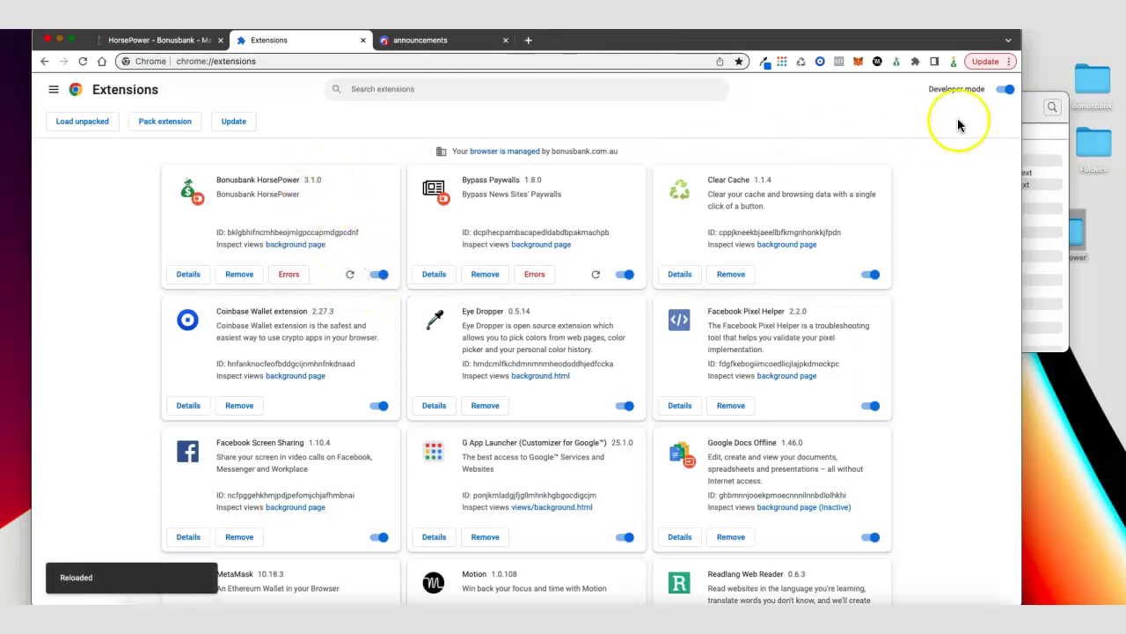
{"action": "left_click", "coordinate": [897, 62]}
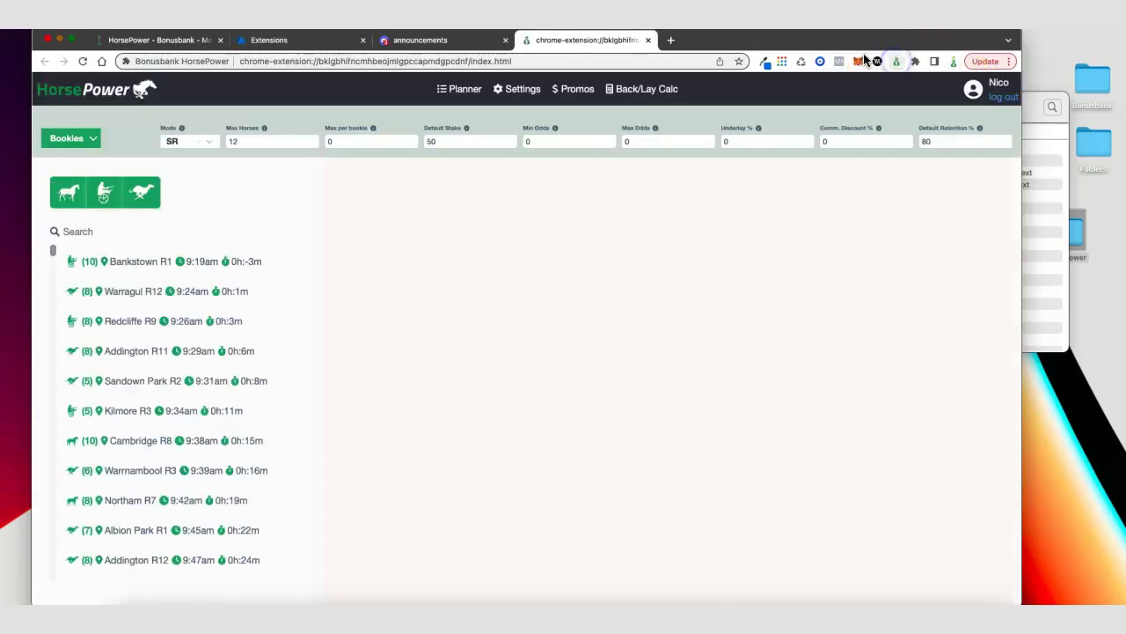
{"action": "scroll", "coordinate": [634, 264], "scroll_direction": "down", "scroll_amount": 2}
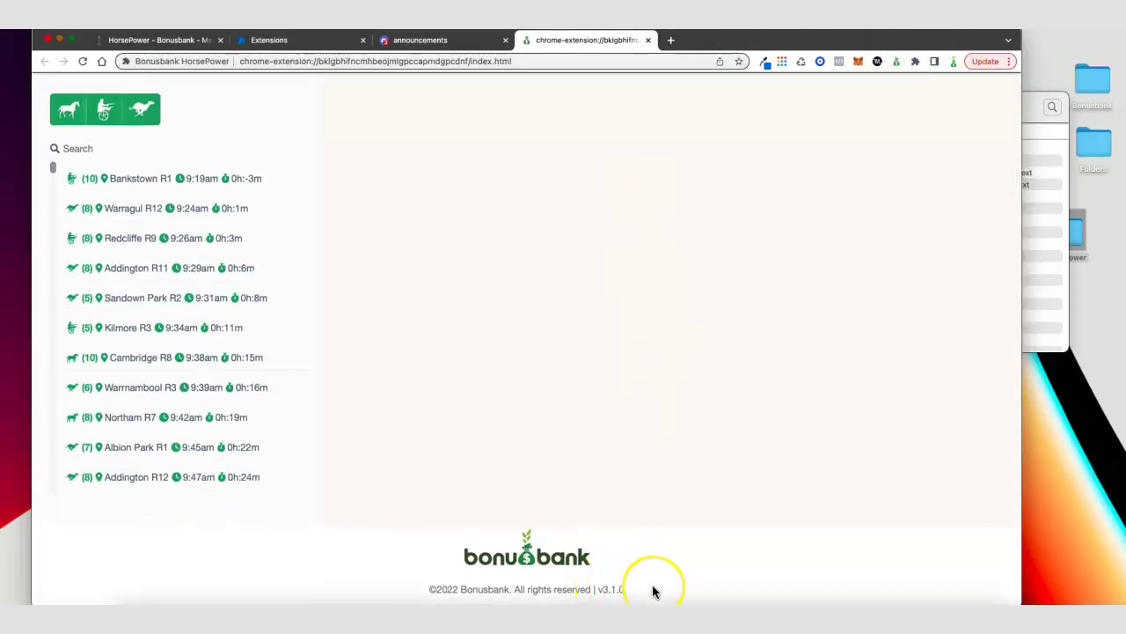
{"action": "scroll", "coordinate": [677, 326], "scroll_direction": "up", "scroll_amount": 2}
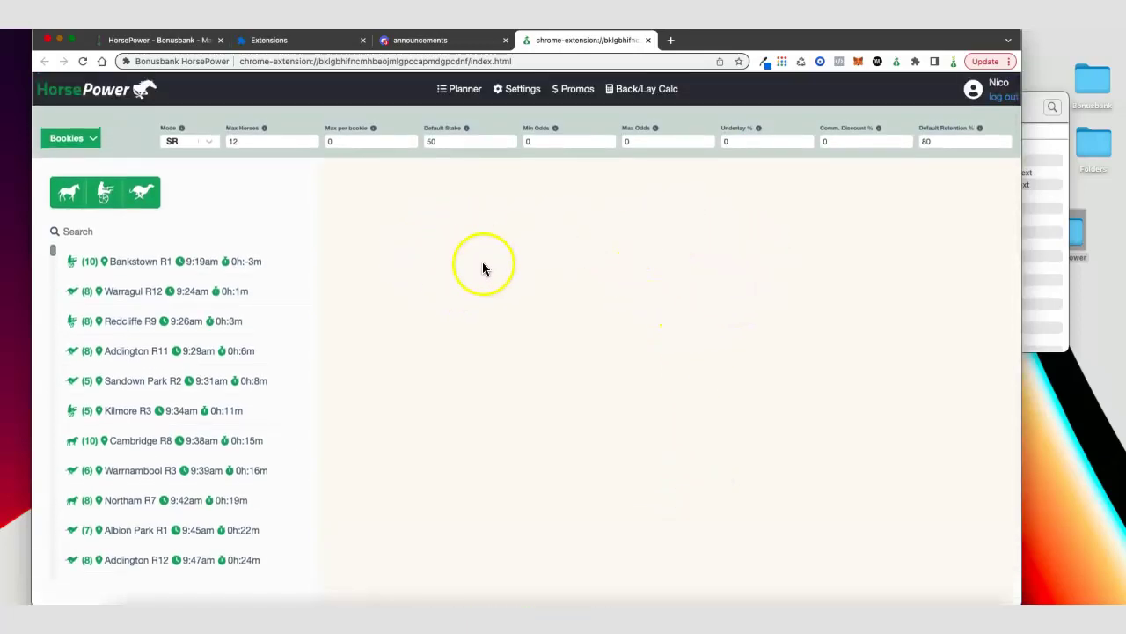
{"action": "left_click", "coordinate": [528, 95]}
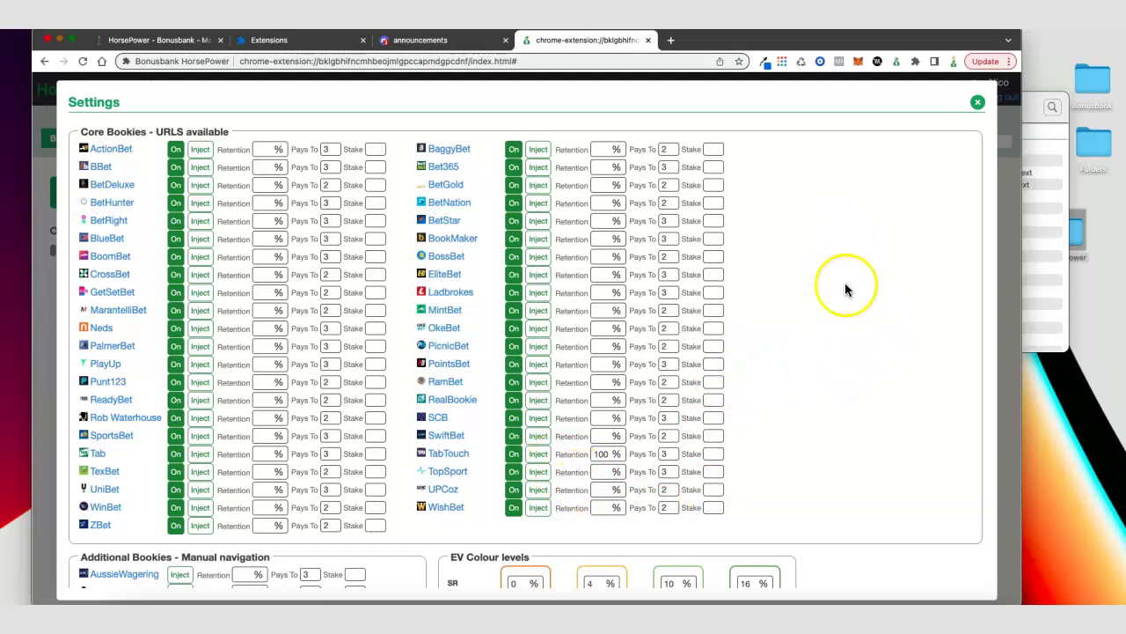
Close the checked bookie Settings, reload the HorsePower extension once more, and return to its tab
{"action": "left_click", "coordinate": [977, 102]}
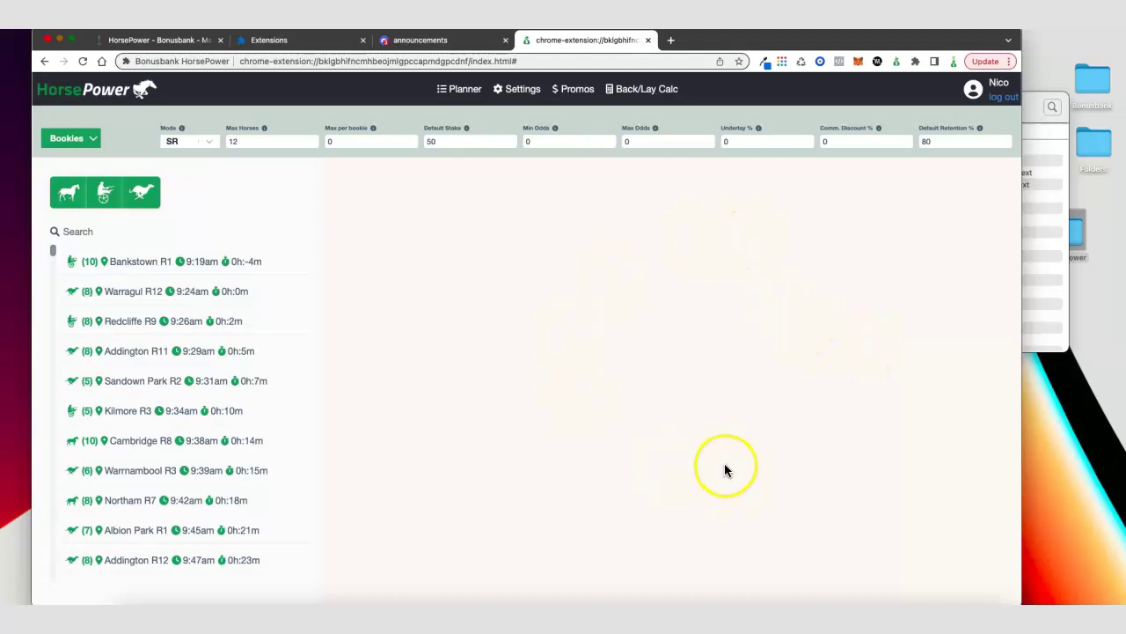
{"action": "left_click", "coordinate": [1036, 304]}
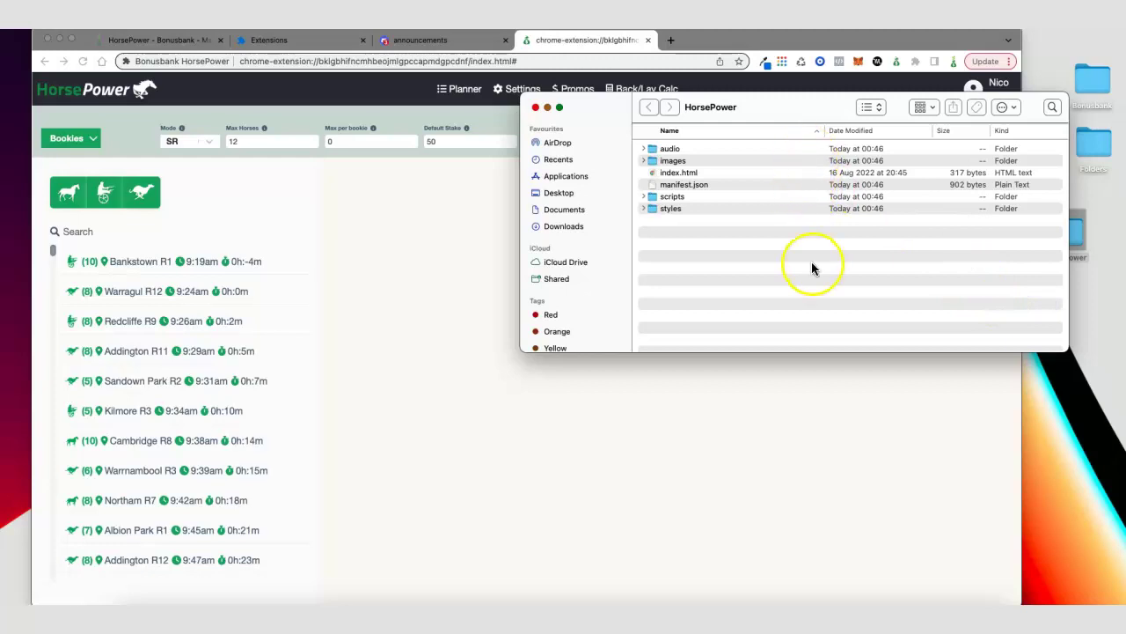
{"action": "left_click", "coordinate": [281, 40]}
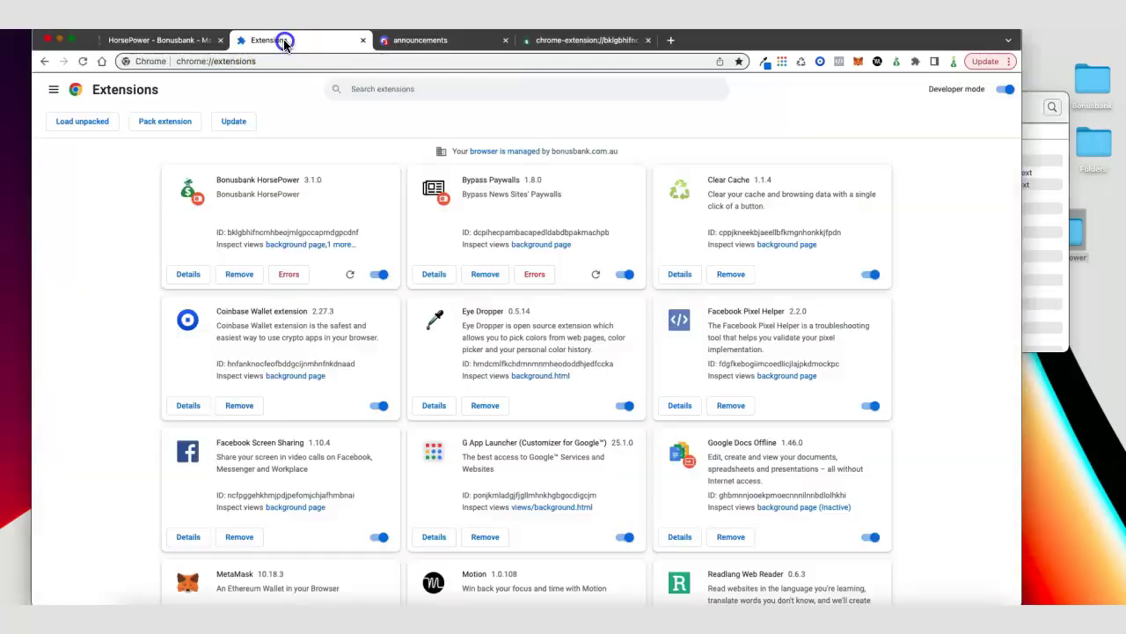
{"action": "left_click", "coordinate": [349, 274]}
{"action": "left_click", "coordinate": [592, 41]}
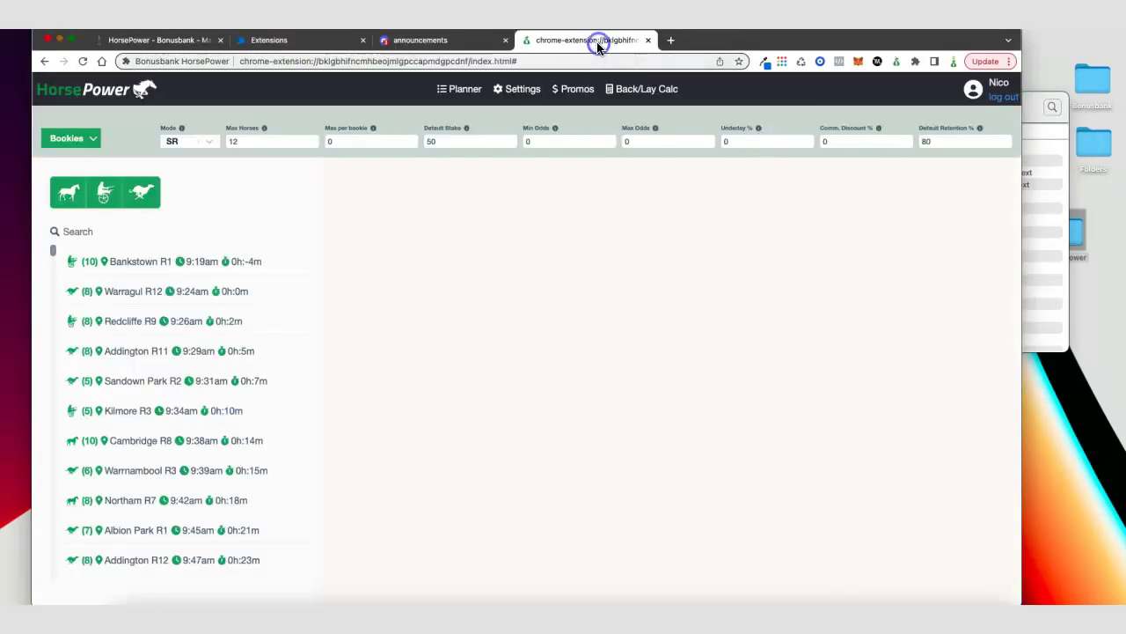